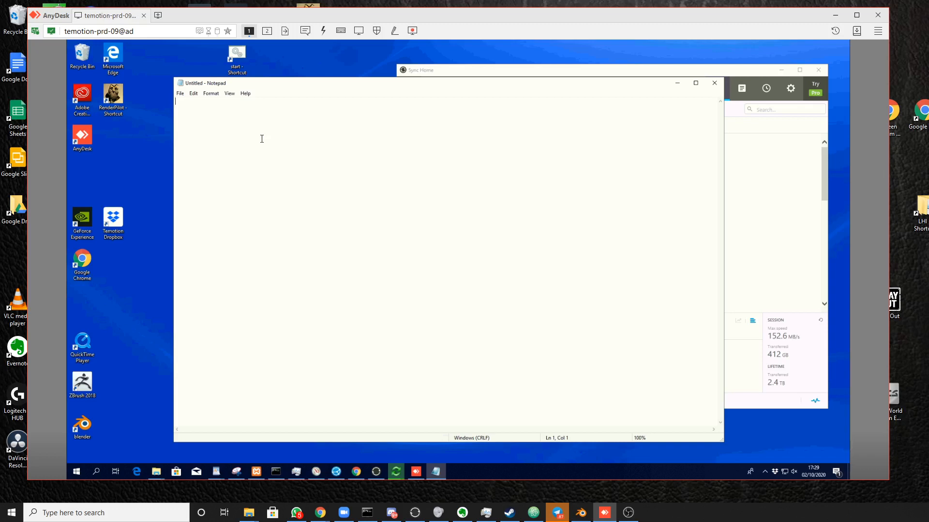
# - Write "DATA SERVER" in the blank note and set the font size to 48
pyautogui.write('DATA SERVER')
pyautogui.click(213, 94)
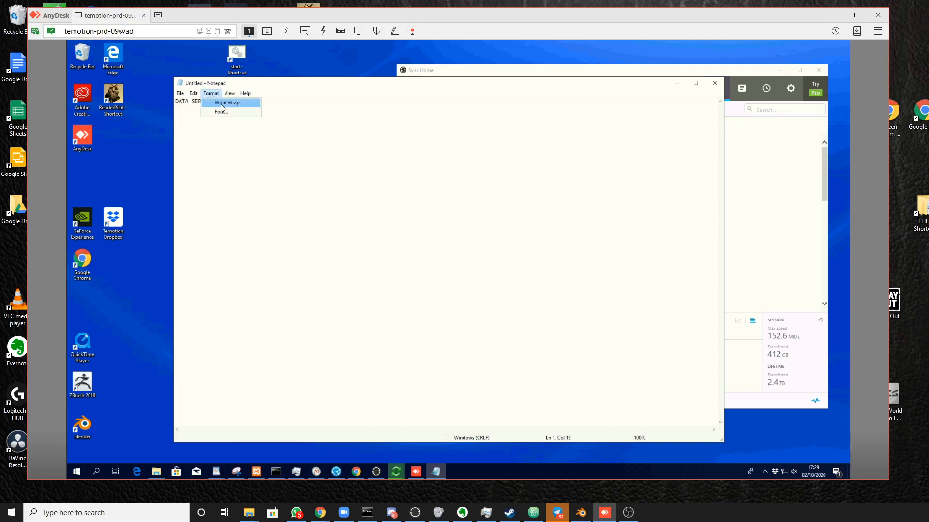
pyautogui.click(218, 112)
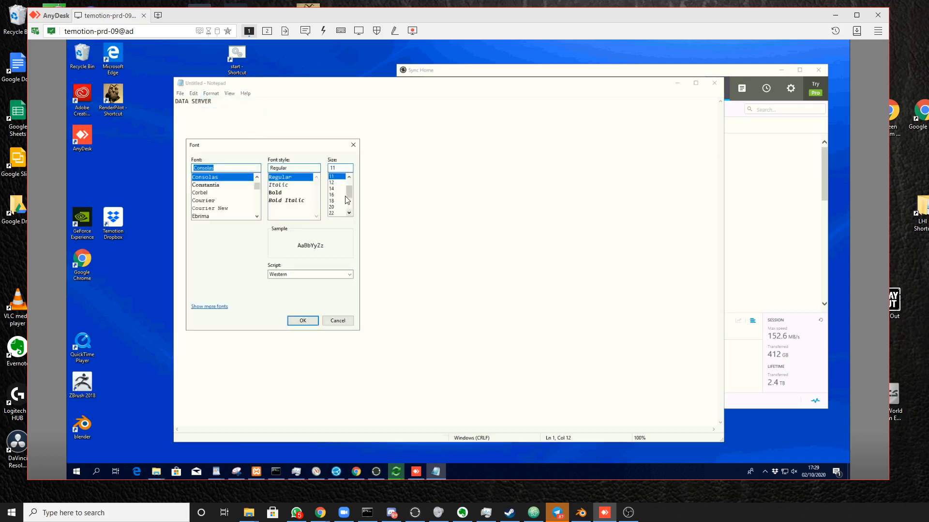
pyautogui.moveTo(348, 195); pyautogui.dragTo(349, 207)
pyautogui.click(332, 208)
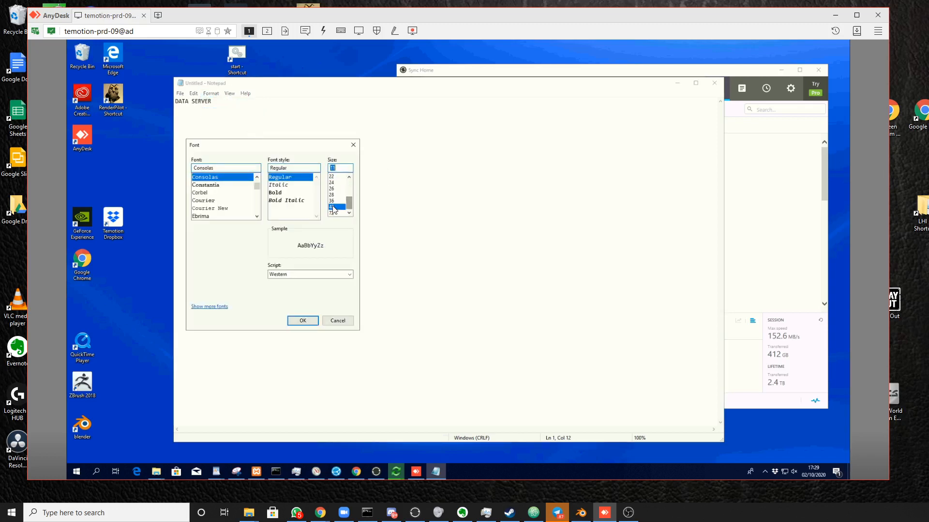
pyautogui.click(302, 321)
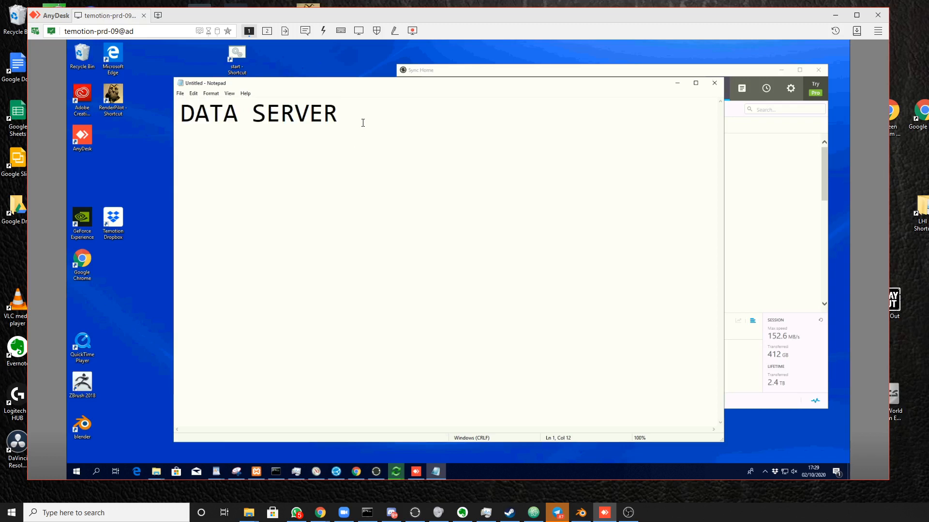
# - Extend the line after DATA SERVER with "-- SYNC SERVER -- DROPBOX"
pyautogui.write('--')
pyautogui.write(' SYNC ')
pyautogui.write('SER')
pyautogui.write('VER ')
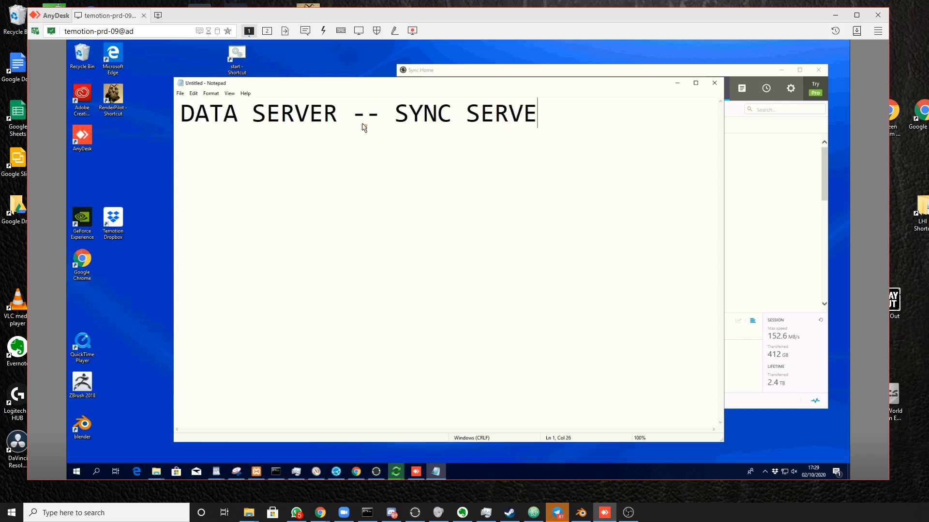
pyautogui.write('-- DROPBOX')
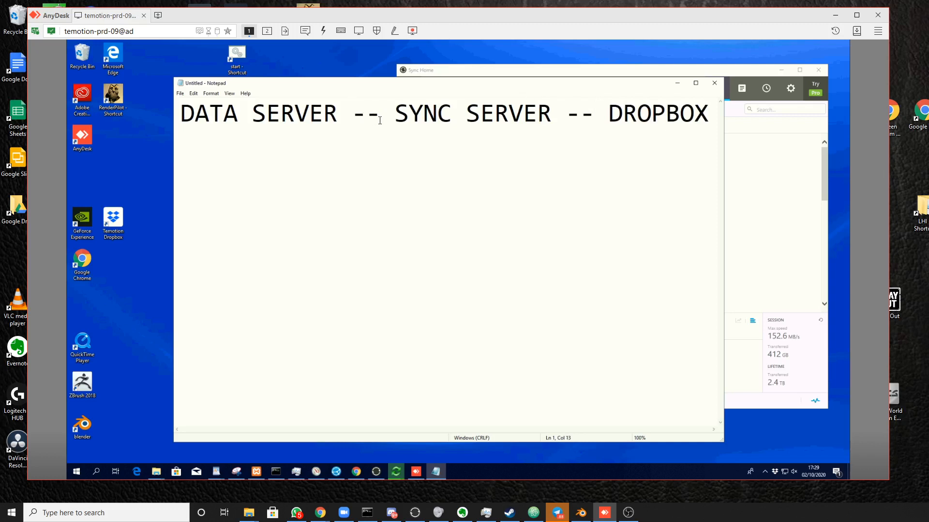
# - Turn both double dashes into two-way arrows "<->" and widen the note window to fit the whole line
pyautogui.write('<')
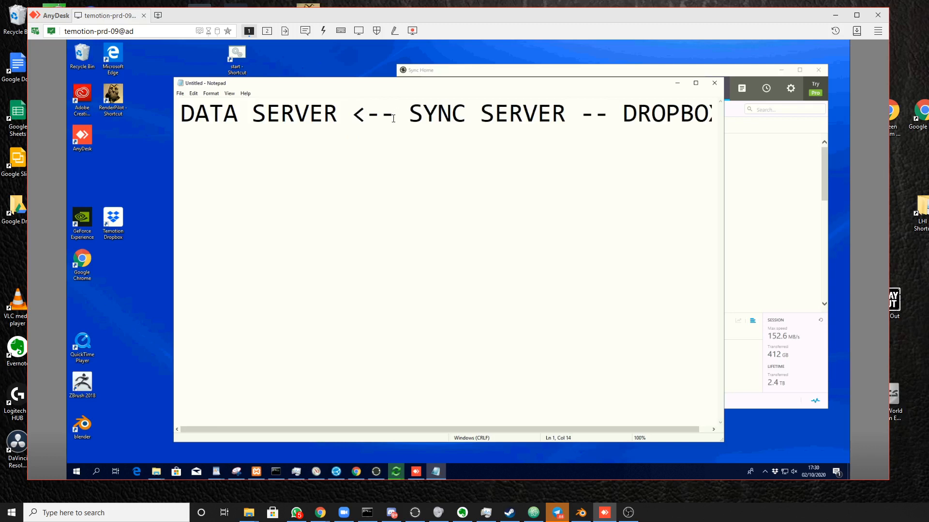
pyautogui.moveTo(381, 116); pyautogui.dragTo(391, 116)
pyautogui.write('>')
pyautogui.moveTo(579, 115); pyautogui.dragTo(593, 115)
pyautogui.write('<')
pyautogui.click(608, 113)
pyautogui.write('>')
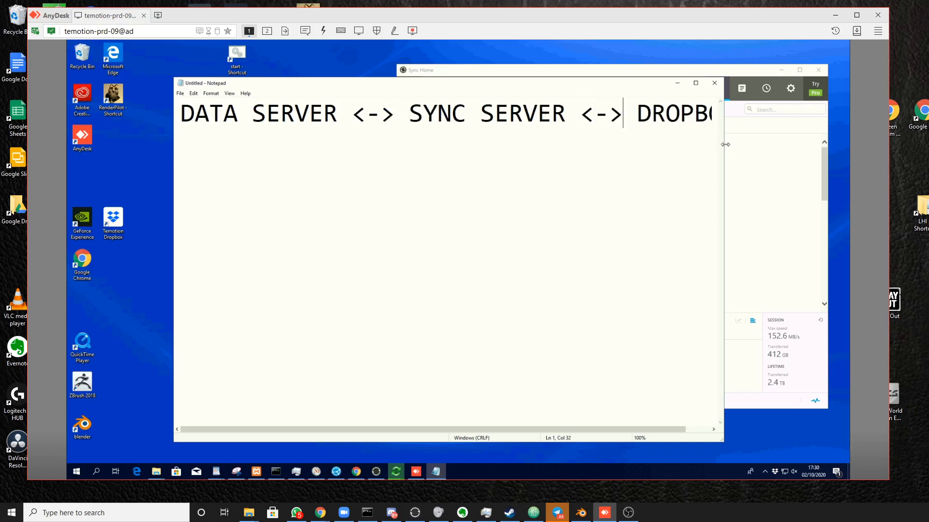
pyautogui.moveTo(724, 148); pyautogui.dragTo(819, 147)
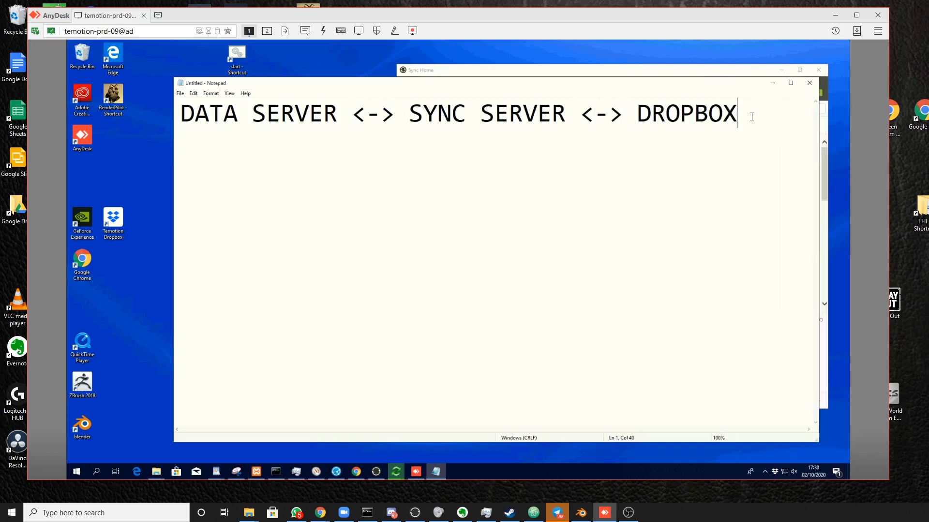
# - Append a copy of "<-> DROPBOX" to the end of the line and change its last word to VENDOR
pyautogui.moveTo(750, 117); pyautogui.dragTo(581, 123)
pyautogui.hotkey('ctrl', 'c')
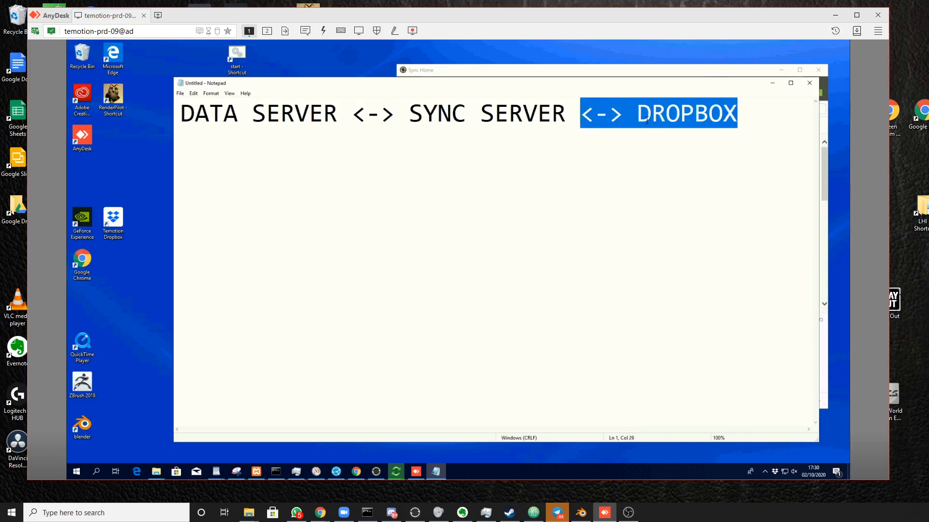
pyautogui.click(757, 107)
pyautogui.hotkey('ctrl', 'v')
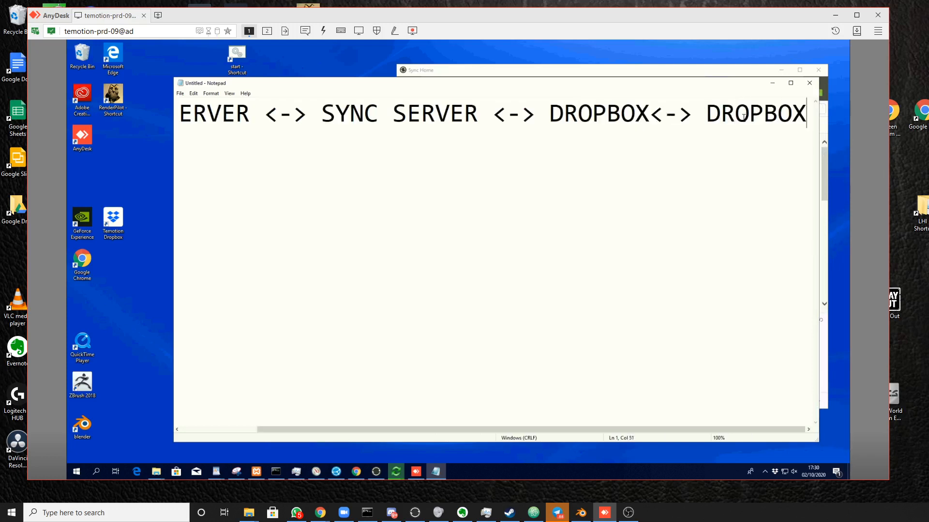
pyautogui.moveTo(707, 112); pyautogui.dragTo(802, 120)
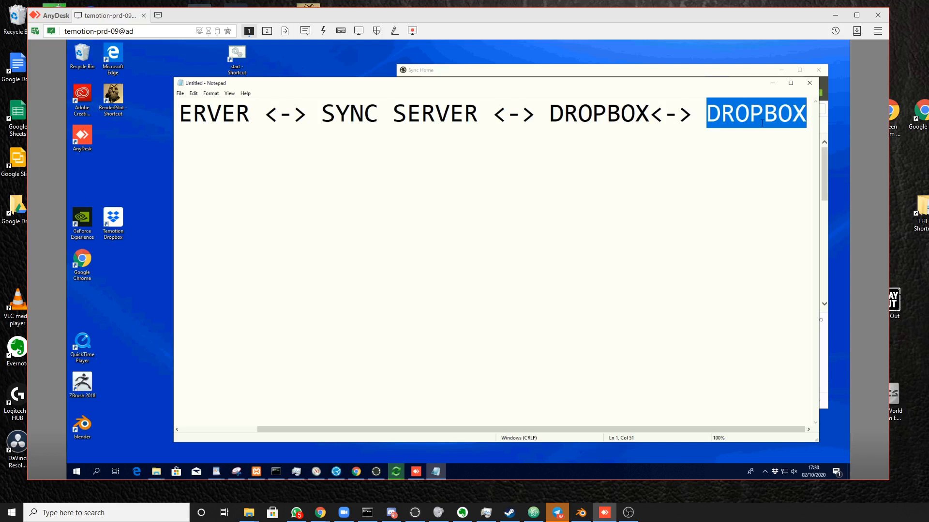
pyautogui.write('VENDRO')
pyautogui.press('BackSpace')
pyautogui.press('BackSpace')
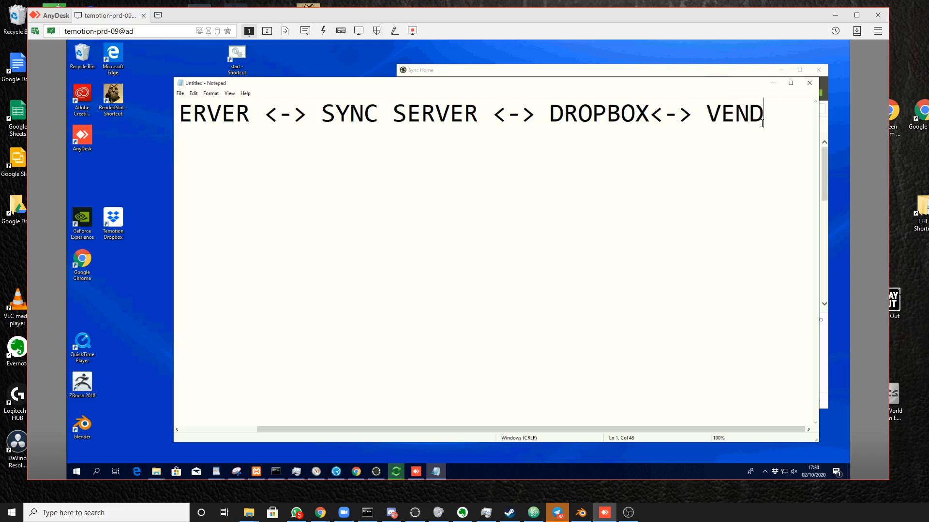
pyautogui.write('OR')
# - Reduce the note's font size to 26
pyautogui.click(521, 113)
pyautogui.click(212, 94)
pyautogui.click(221, 111)
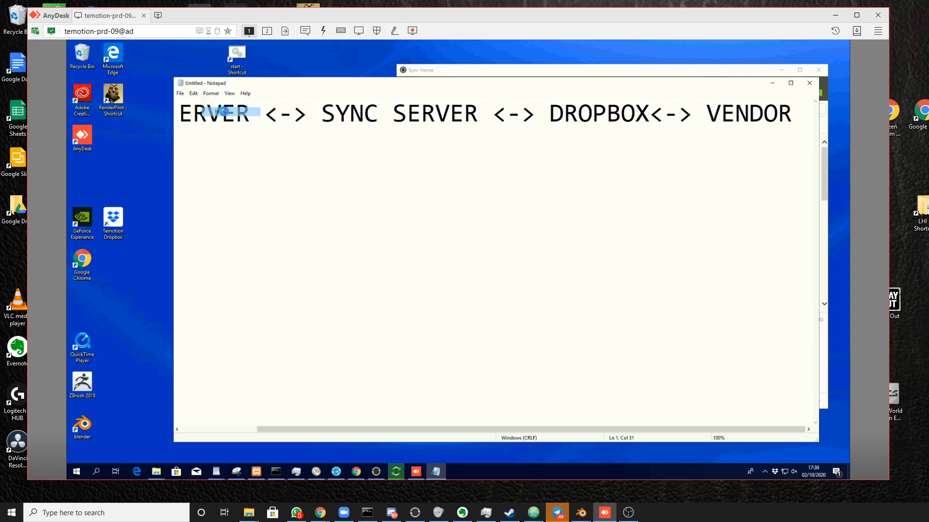
pyautogui.click(334, 195)
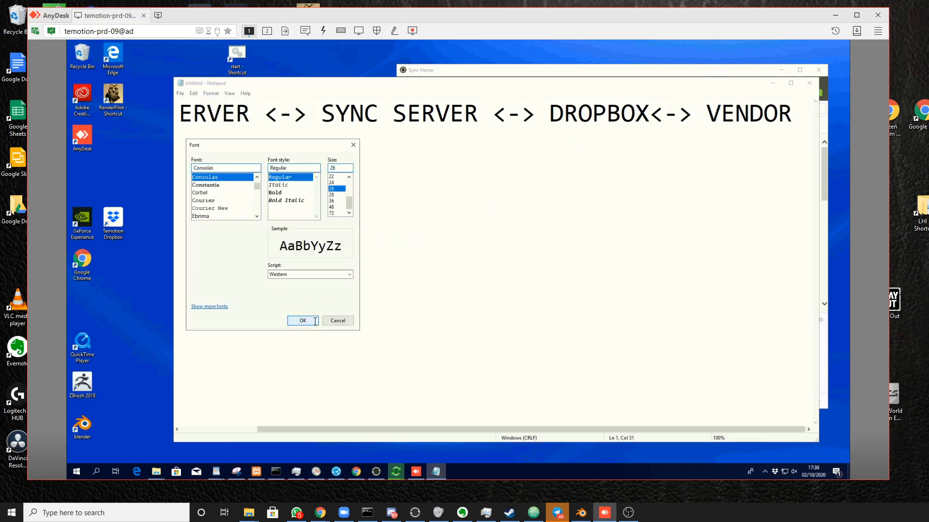
pyautogui.press('Return')
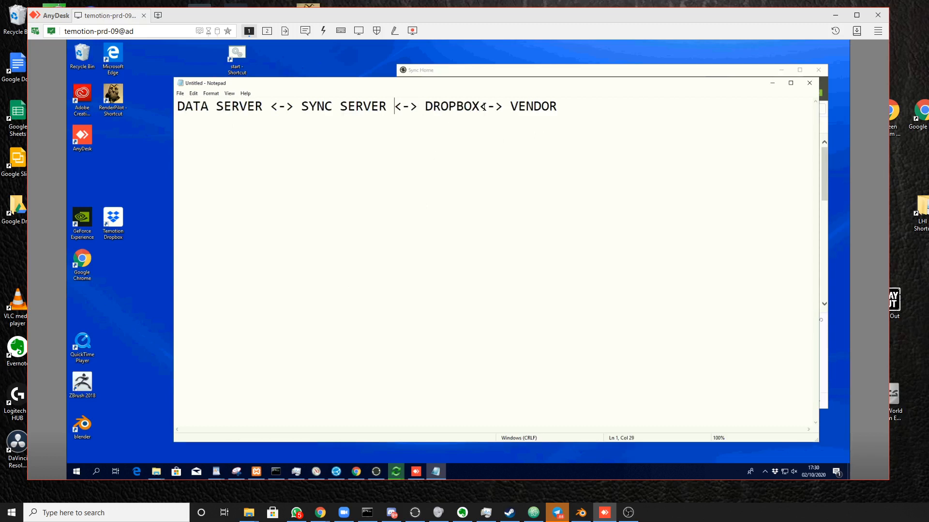
# - Fix the spacing around DROPBOX so the line reads "DATA SERVER <-> SYNC SERVER <-> DROPBOX <-> VENDOR"
pyautogui.moveTo(483, 107); pyautogui.dragTo(425, 107)
pyautogui.click(440, 106)
pyautogui.click(425, 107)
pyautogui.press('BackSpace')
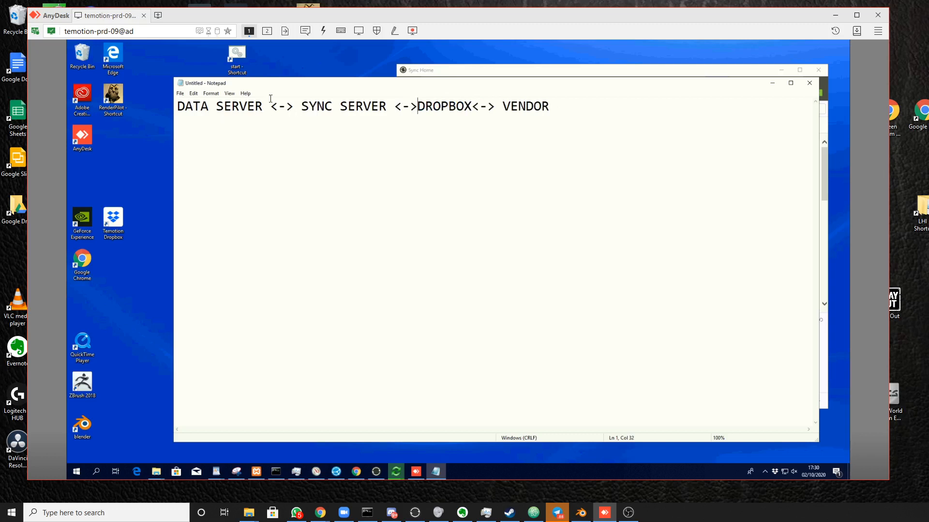
pyautogui.moveTo(378, 107)
pyautogui.mouseDown()
pyautogui.moveTo(319, 114)
pyautogui.moveTo(364, 109)
pyautogui.mouseUp()
pyautogui.moveTo(259, 109); pyautogui.dragTo(184, 109)
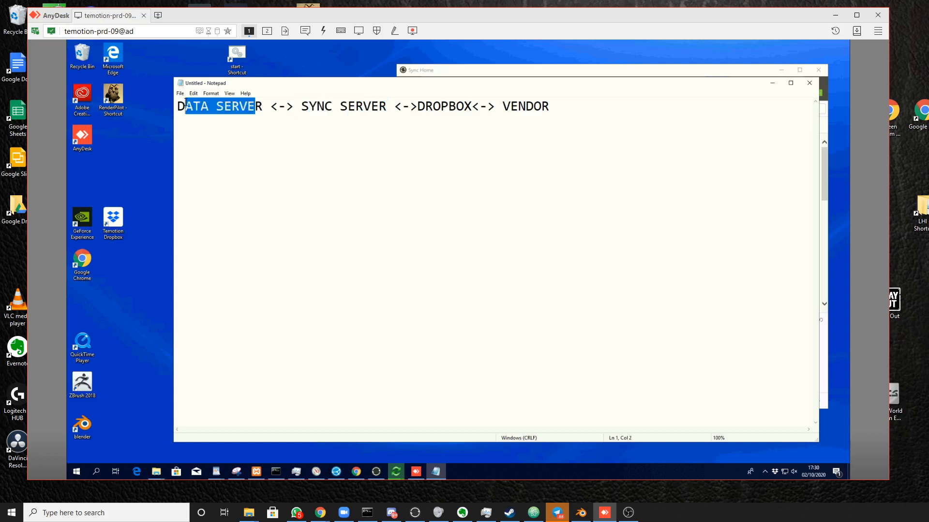
pyautogui.click(346, 109)
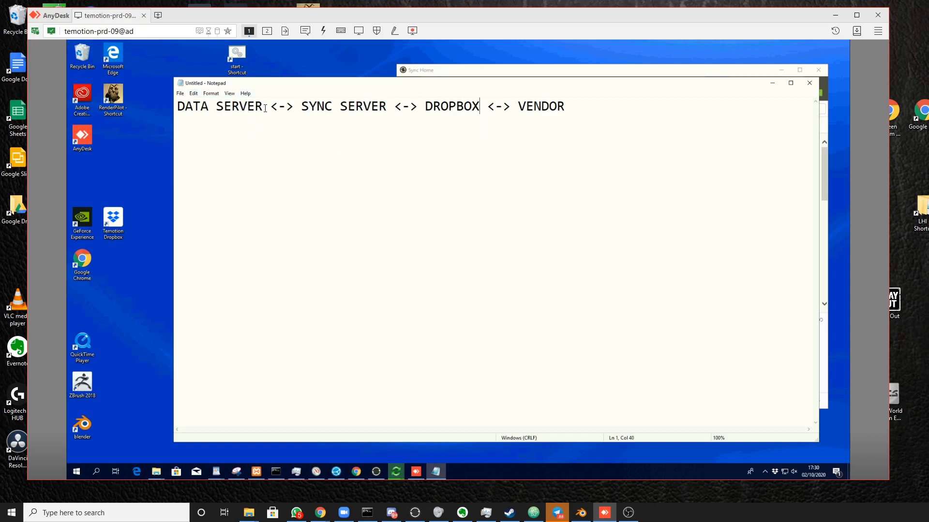
# - Go through the sync chain in the note by highlighting DATA SERVER, SYNC SERVER and DROPBOX
pyautogui.moveTo(265, 108); pyautogui.dragTo(182, 103)
pyautogui.click(250, 128)
pyautogui.moveTo(267, 107); pyautogui.dragTo(308, 111)
pyautogui.click(327, 122)
pyautogui.moveTo(386, 107); pyautogui.dragTo(302, 105)
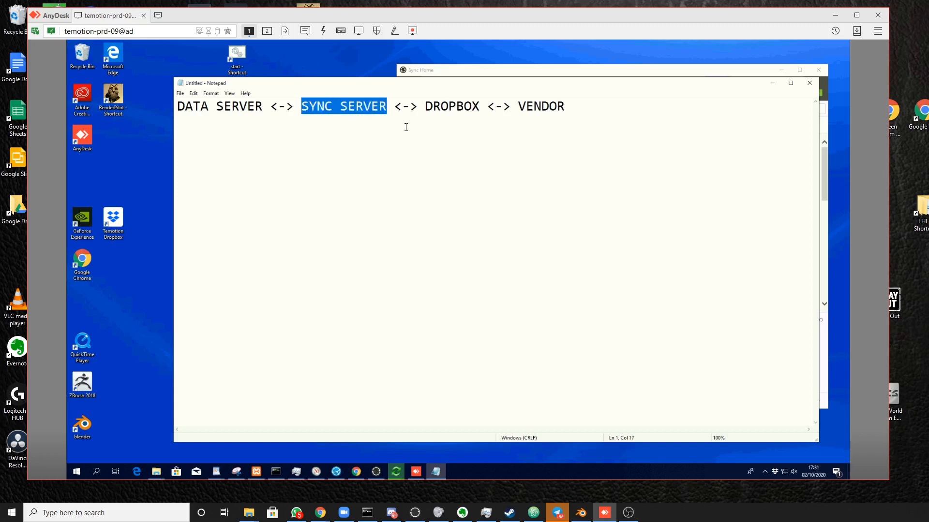
pyautogui.moveTo(482, 105); pyautogui.dragTo(417, 106)
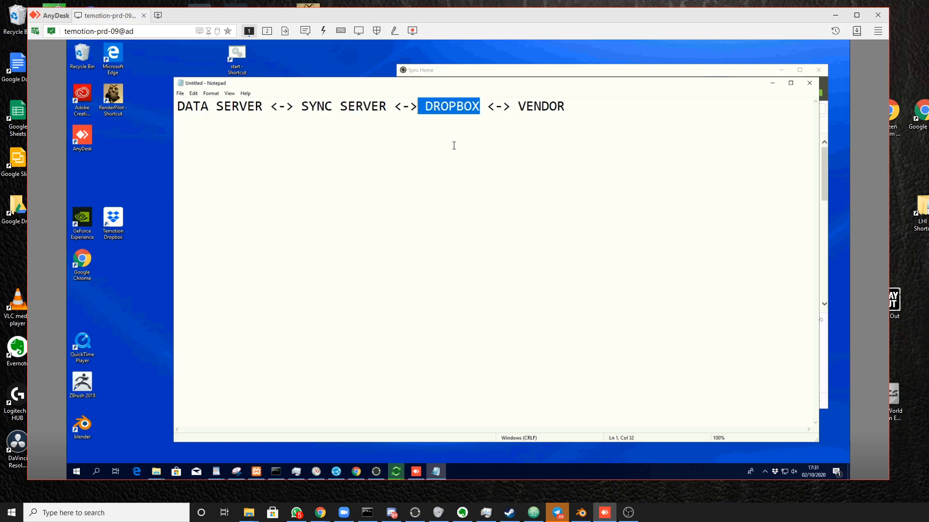
pyautogui.click(340, 106)
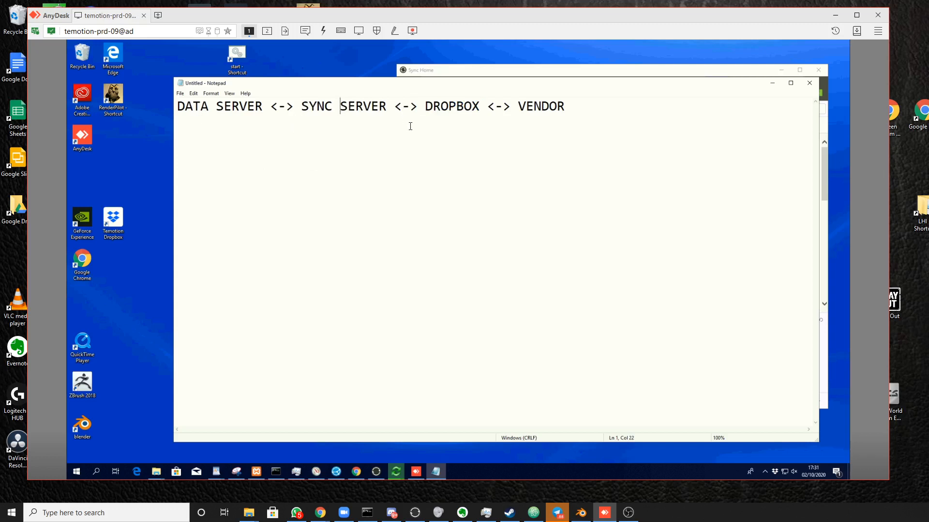
pyautogui.moveTo(334, 103); pyautogui.dragTo(370, 102)
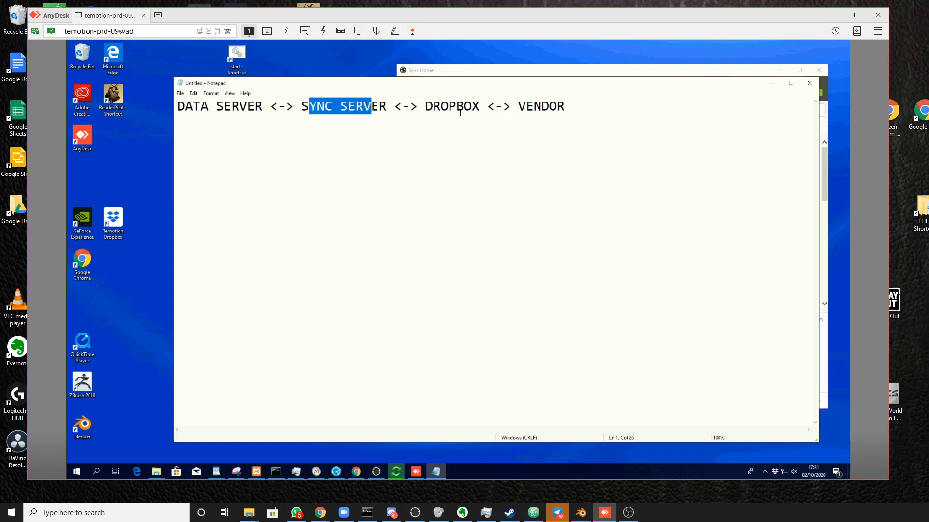
pyautogui.moveTo(476, 105); pyautogui.dragTo(418, 102)
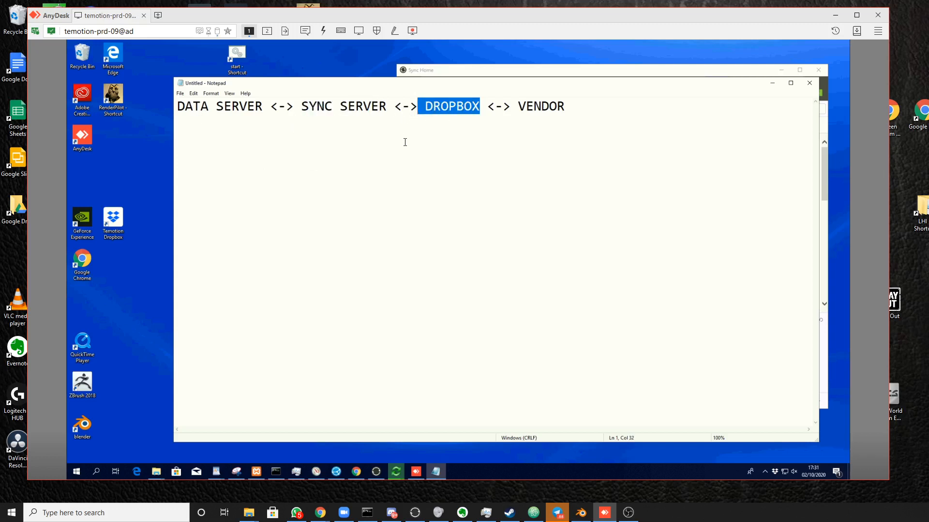
pyautogui.click(440, 145)
# - Open the server-sync folder of Temotion Dropbox in a new File Explorer window and move the window off the start of the note
pyautogui.press('super+e')
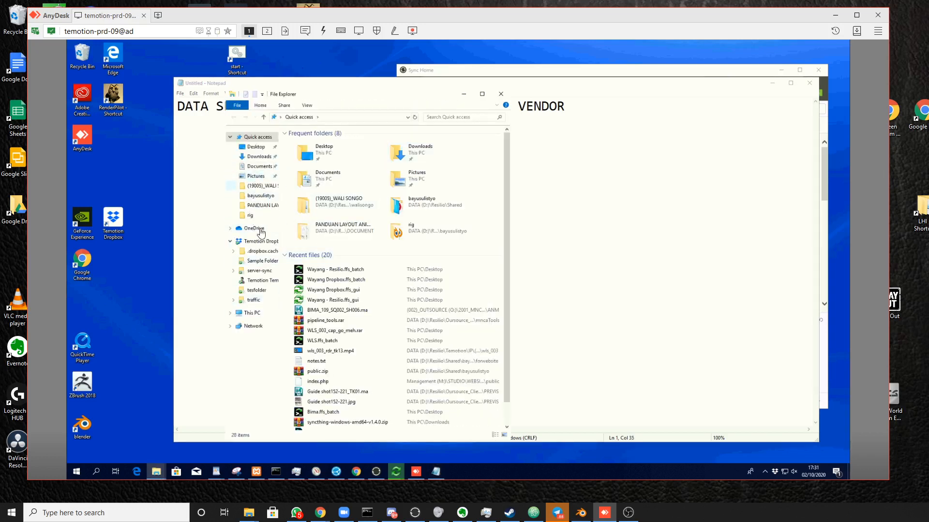
pyautogui.click(265, 243)
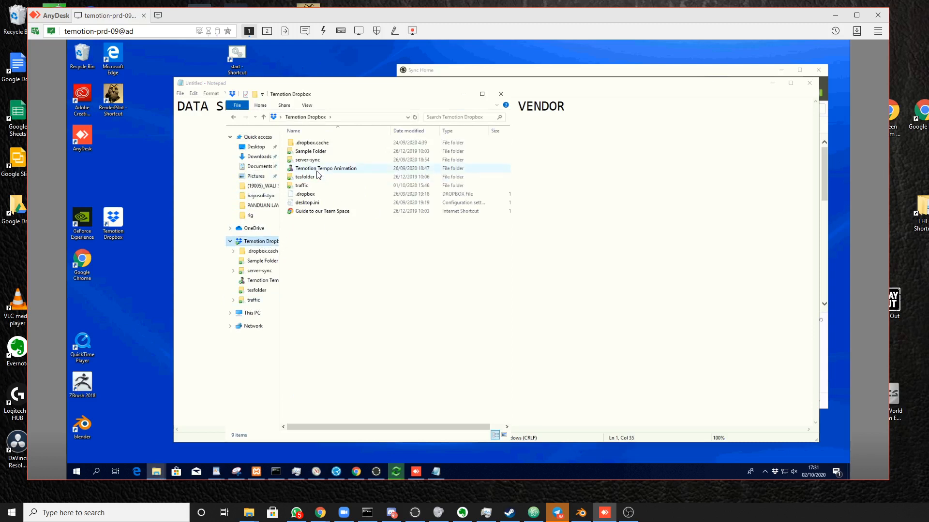
pyautogui.click(310, 160)
pyautogui.doubleClick(310, 161)
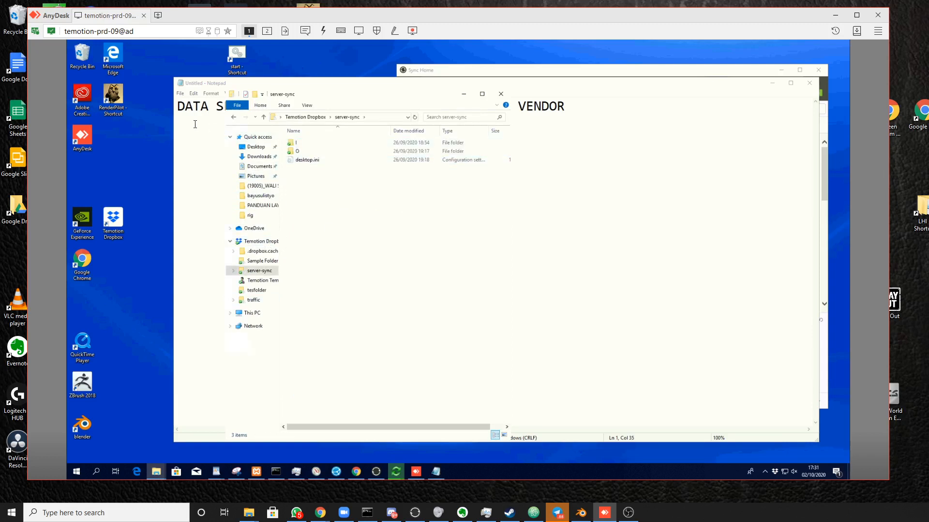
pyautogui.moveTo(303, 100); pyautogui.dragTo(494, 63)
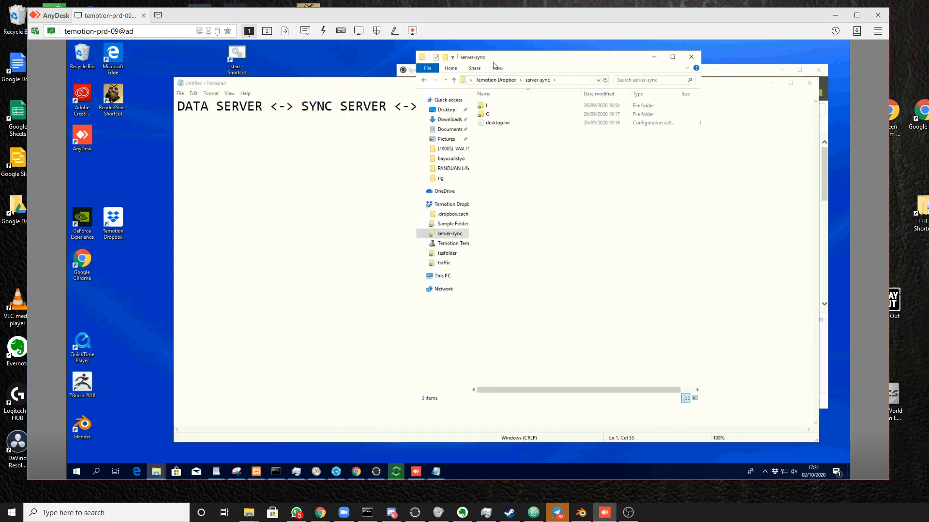
pyautogui.click(490, 114)
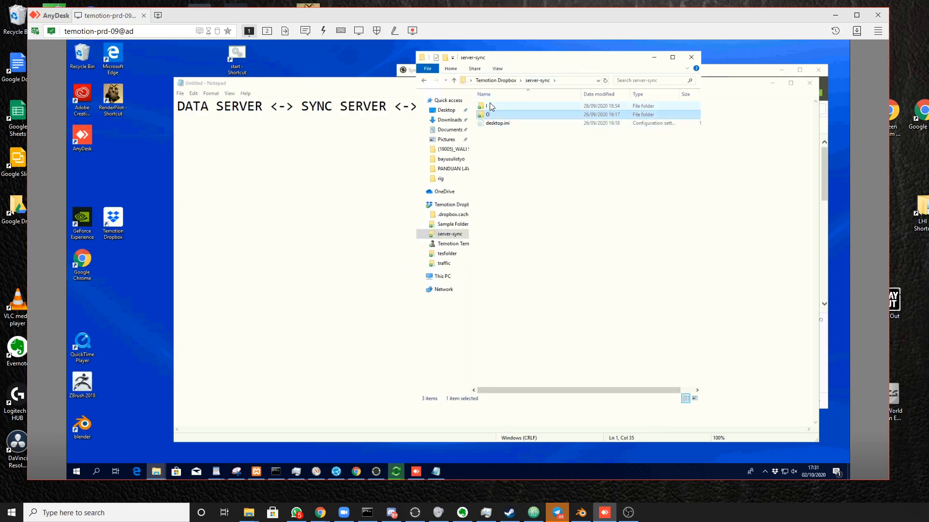
# - View the contents of the traffic folder in Temotion Dropbox and return to the Dropbox root
pyautogui.click(510, 81)
pyautogui.doubleClick(492, 149)
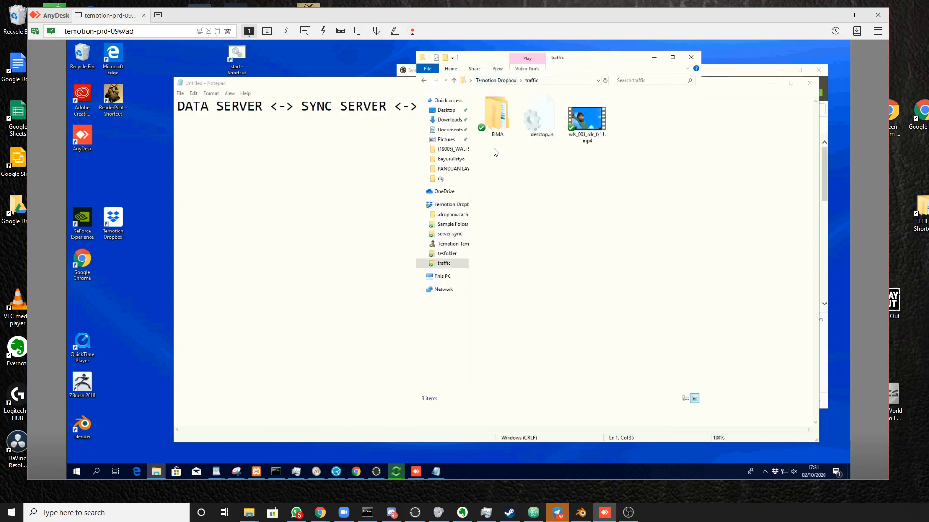
pyautogui.click(495, 81)
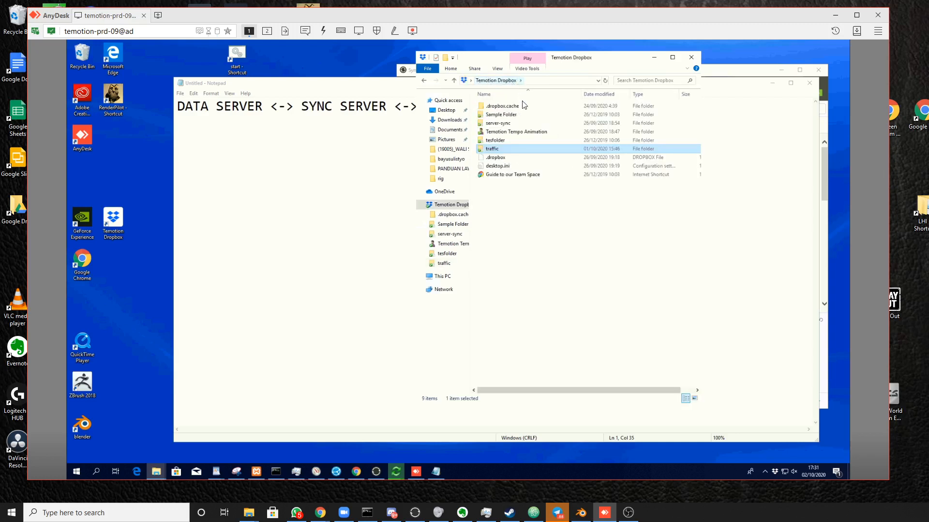
# - Reopen the server-sync folder and check the contents of its I and O subfolders
pyautogui.doubleClick(489, 125)
pyautogui.moveTo(575, 160); pyautogui.dragTo(493, 104)
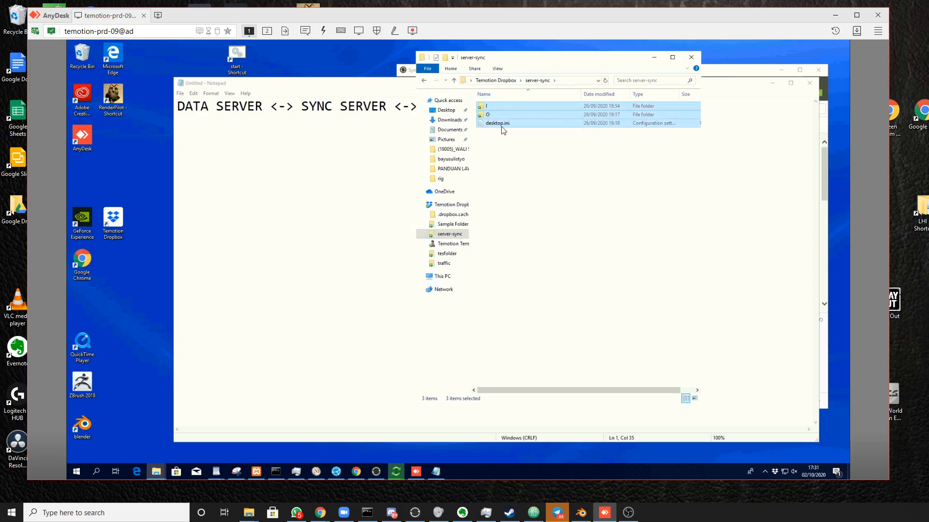
pyautogui.click(484, 107)
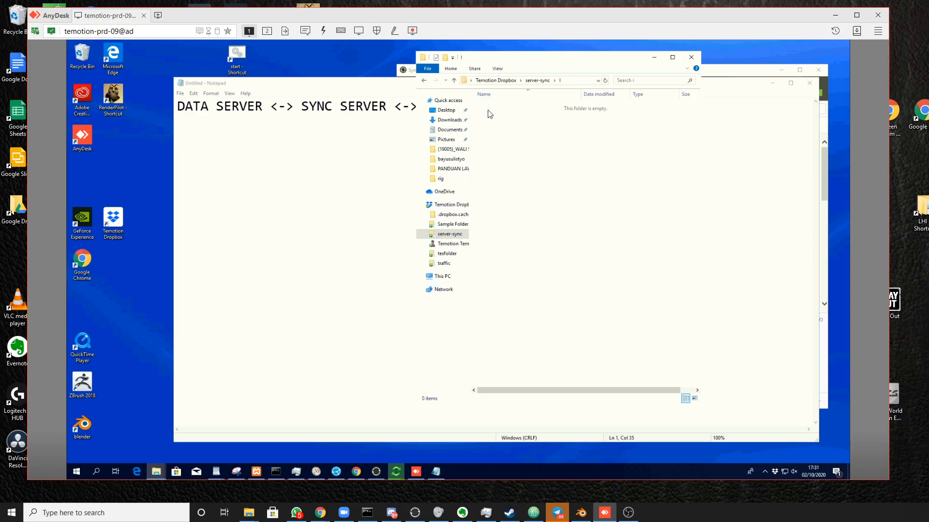
pyautogui.doubleClick(497, 115)
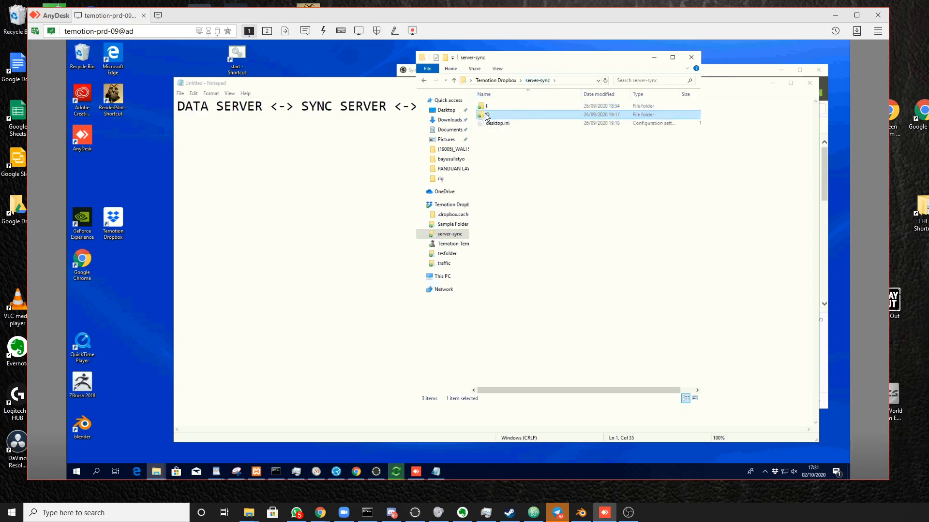
pyautogui.click(536, 80)
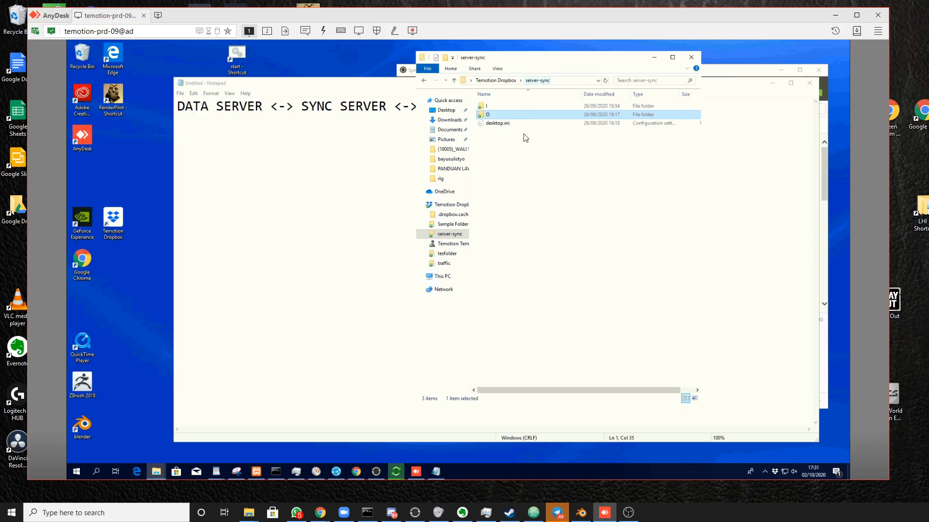
# - Check the O subfolder of server-sync again and move the File Explorer and Notepad windows apart to uncover the whole sync chain
pyautogui.doubleClick(489, 115)
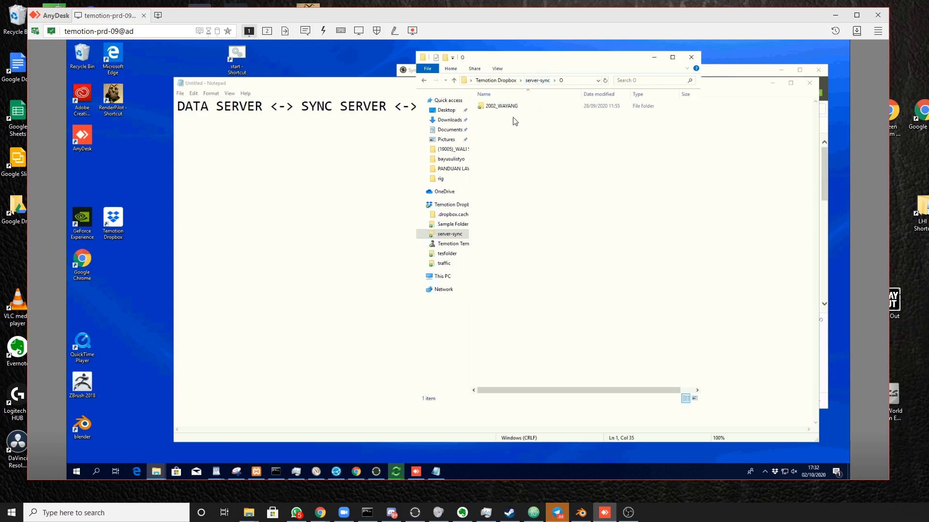
pyautogui.click(537, 80)
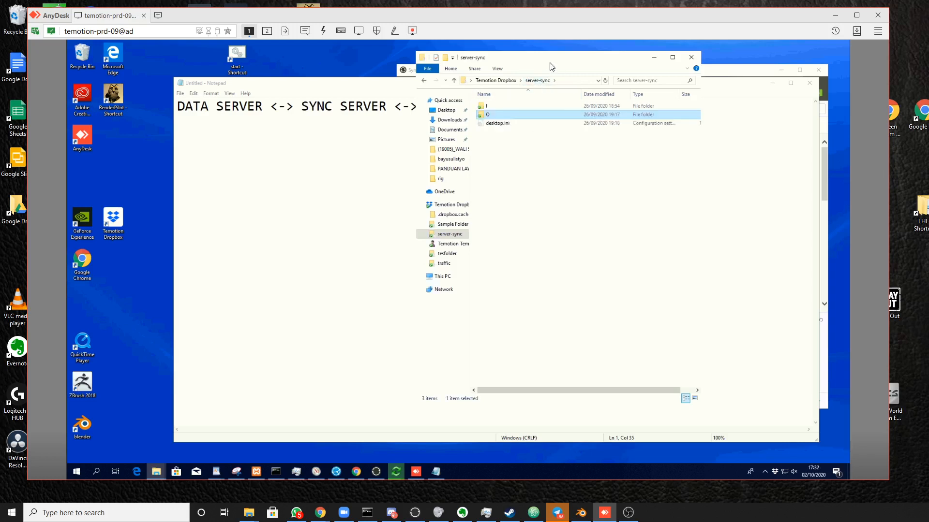
pyautogui.moveTo(549, 61)
pyautogui.mouseDown()
pyautogui.moveTo(590, 61)
pyautogui.moveTo(551, 63)
pyautogui.mouseUp()
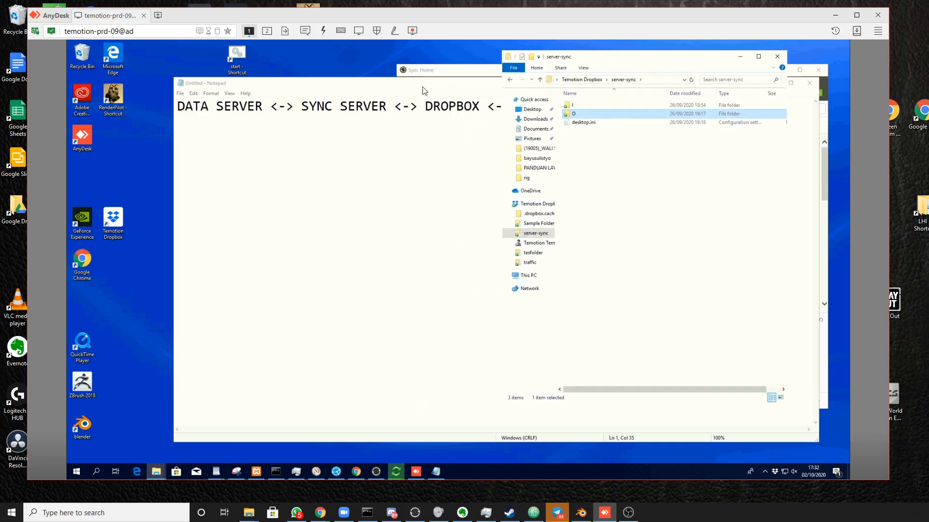
pyautogui.moveTo(420, 86); pyautogui.dragTo(371, 101)
pyautogui.moveTo(769, 129); pyautogui.dragTo(587, 127)
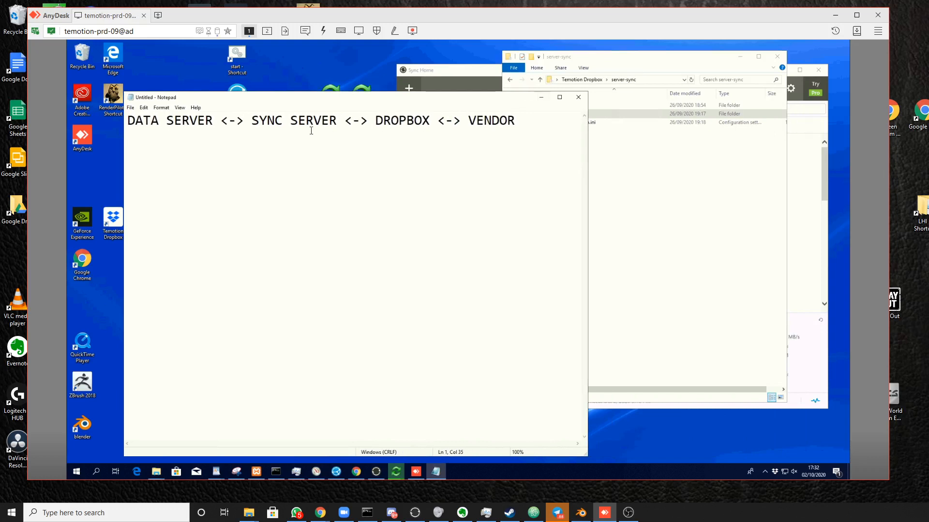
# - Highlight DATA SERVER in the note's sync chain and minimize the note to reveal the desktop
pyautogui.moveTo(352, 121); pyautogui.dragTo(127, 121)
pyautogui.click(223, 122)
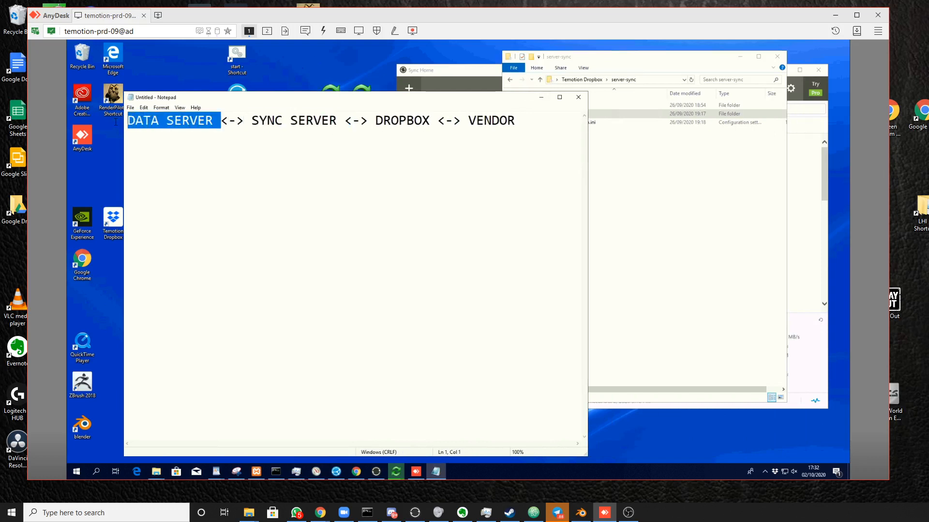
pyautogui.click(541, 97)
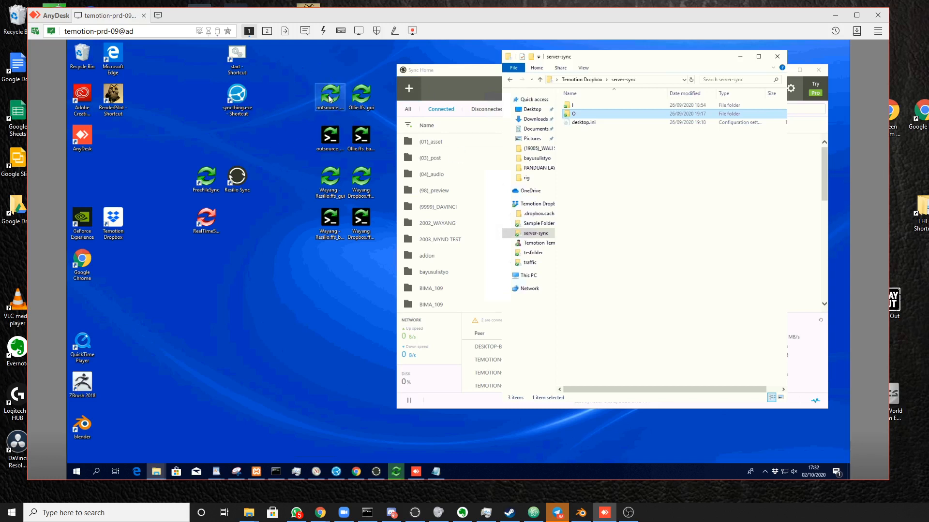
# - Open FreeFileSync from the desktop and start a new, empty sync configuration
pyautogui.doubleClick(208, 182)
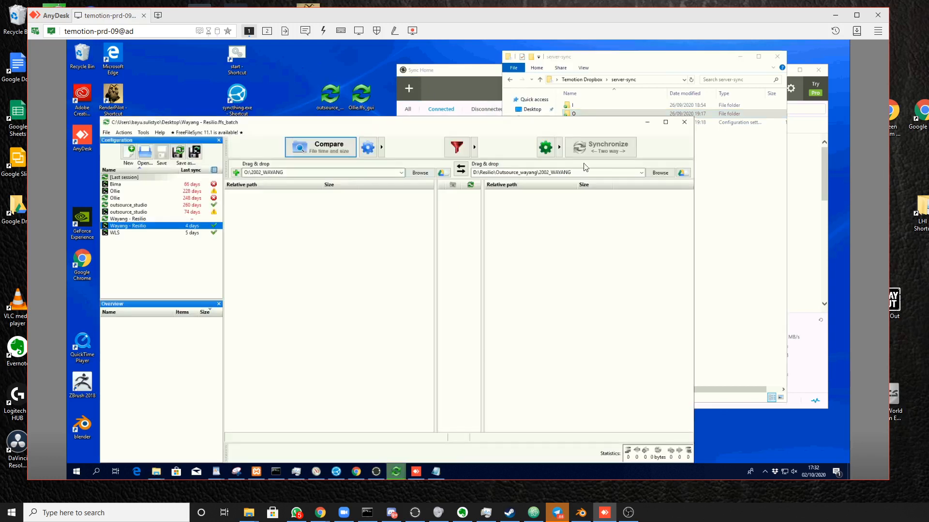
pyautogui.click(137, 136)
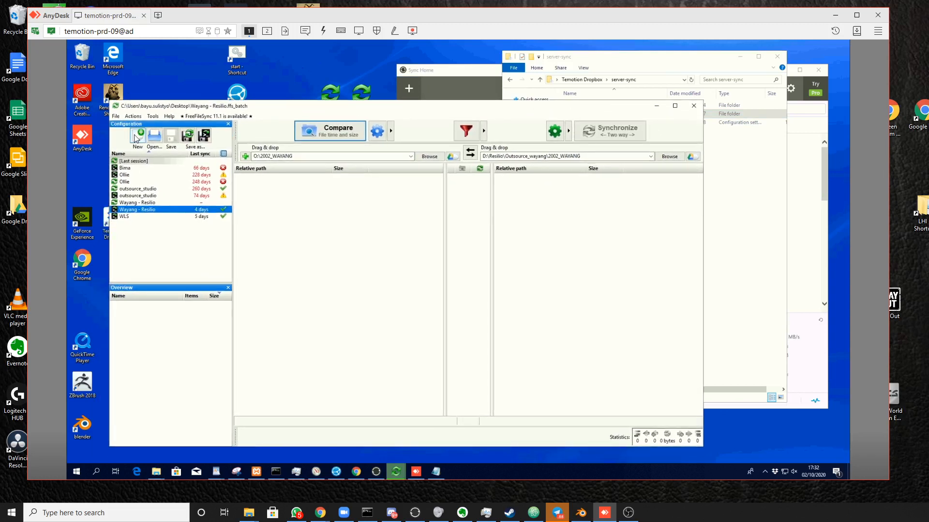
pyautogui.click(376, 157)
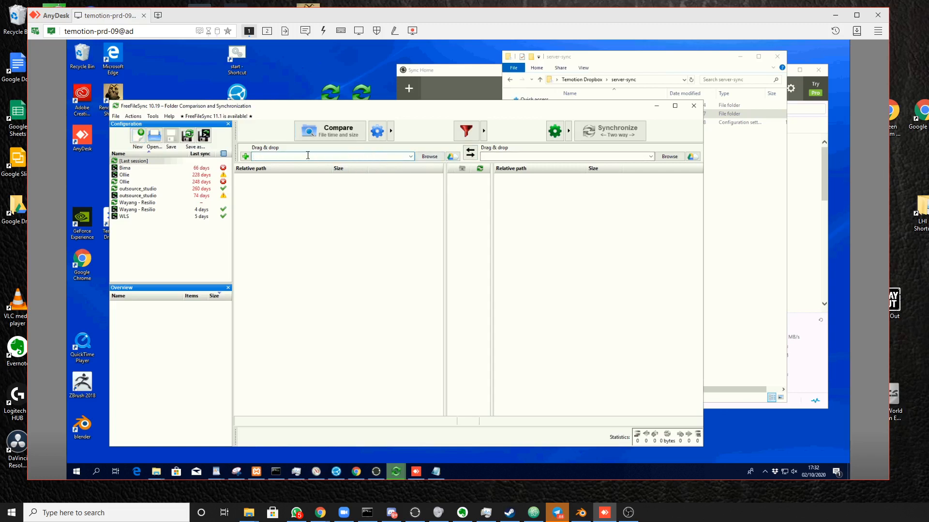
# - Copy the path of the 2005_AIR SPRING folder on the (002)_OUTSOURCE (O:) drive and set it as the sync pair's first folder
pyautogui.click(726, 191)
pyautogui.press('super+e')
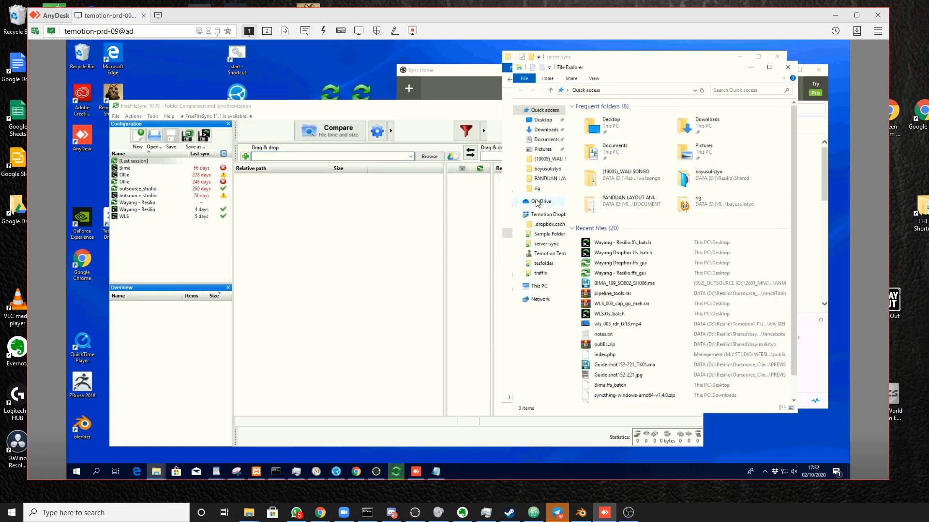
pyautogui.click(539, 287)
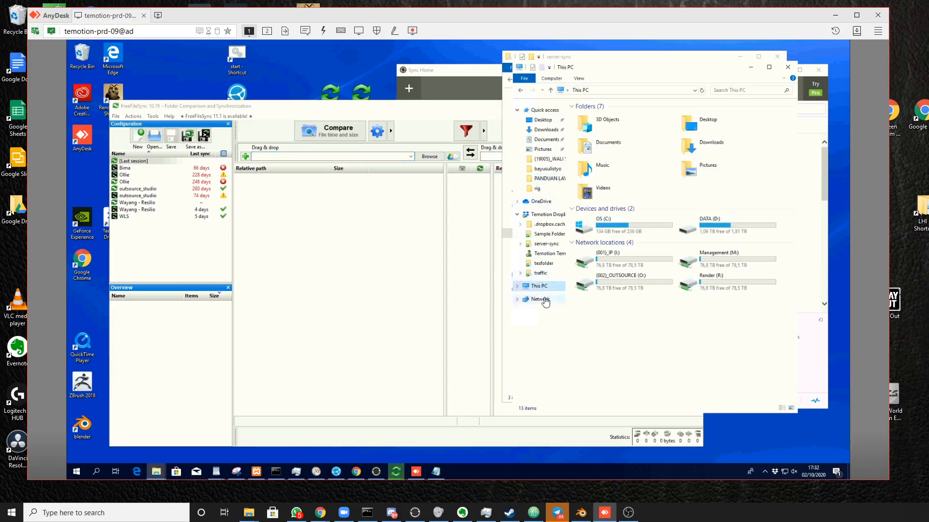
pyautogui.doubleClick(644, 290)
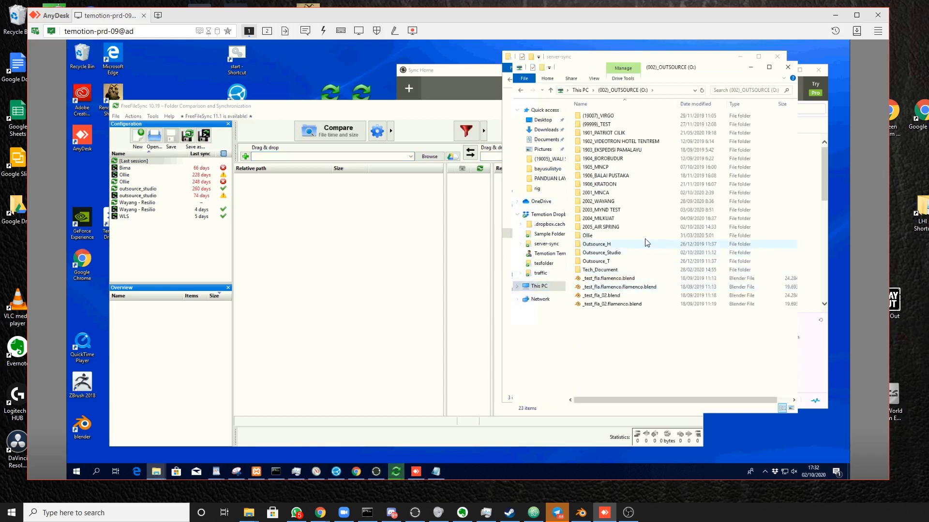
pyautogui.doubleClick(603, 228)
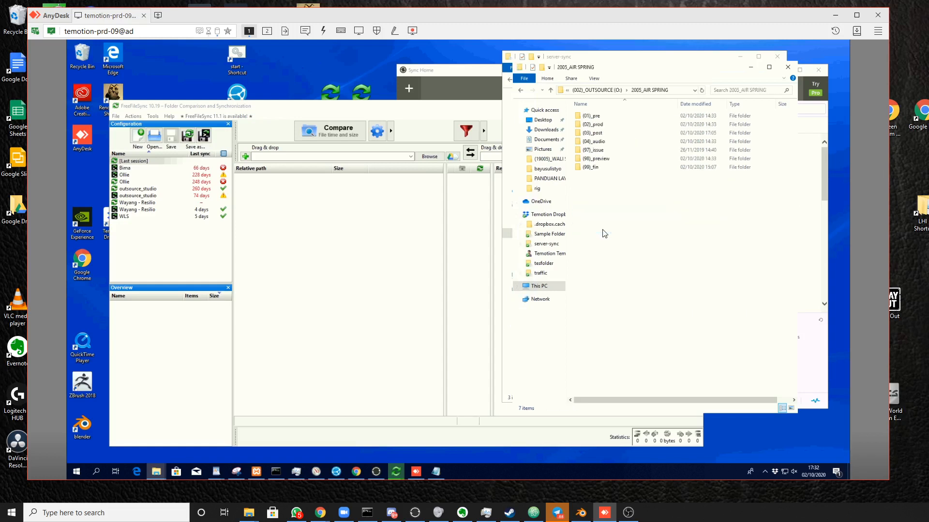
pyautogui.click(679, 91)
pyautogui.hotkey('ctrl', 'c')
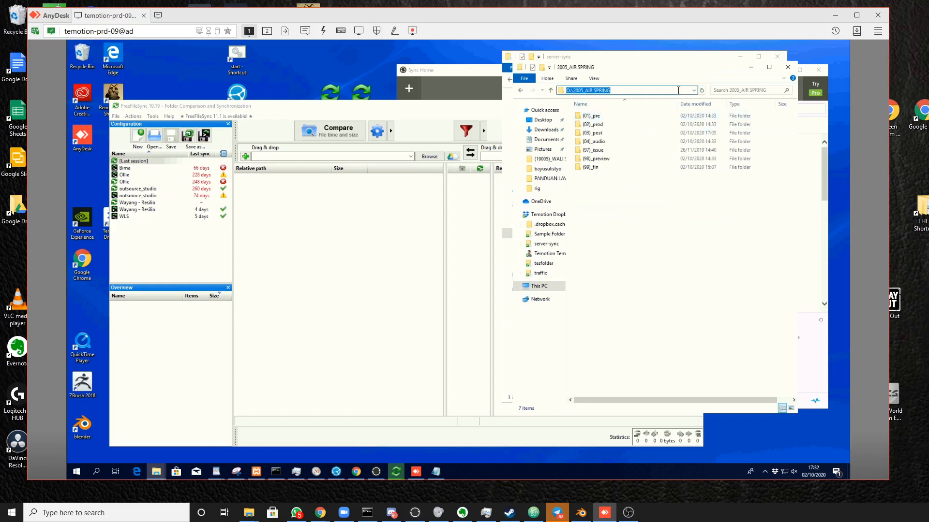
pyautogui.click(287, 155)
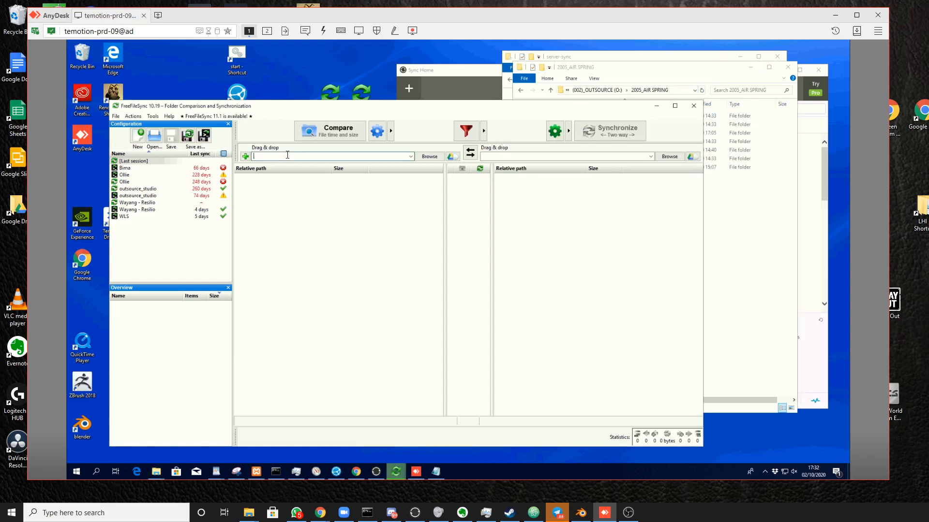
pyautogui.hotkey('ctrl', 'v')
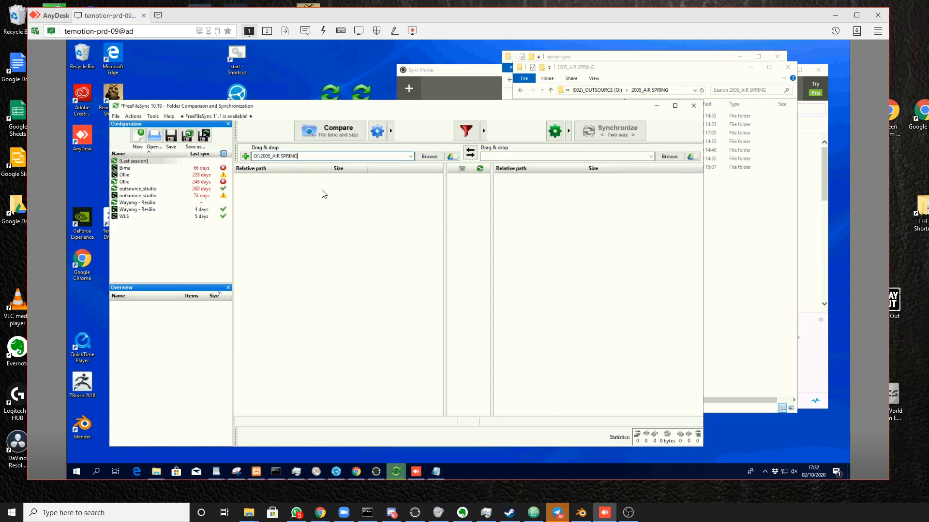
# - Move the 2005_AIR SPRING window aside and open the O folder in the server-sync window of Temotion Dropbox
pyautogui.click(511, 156)
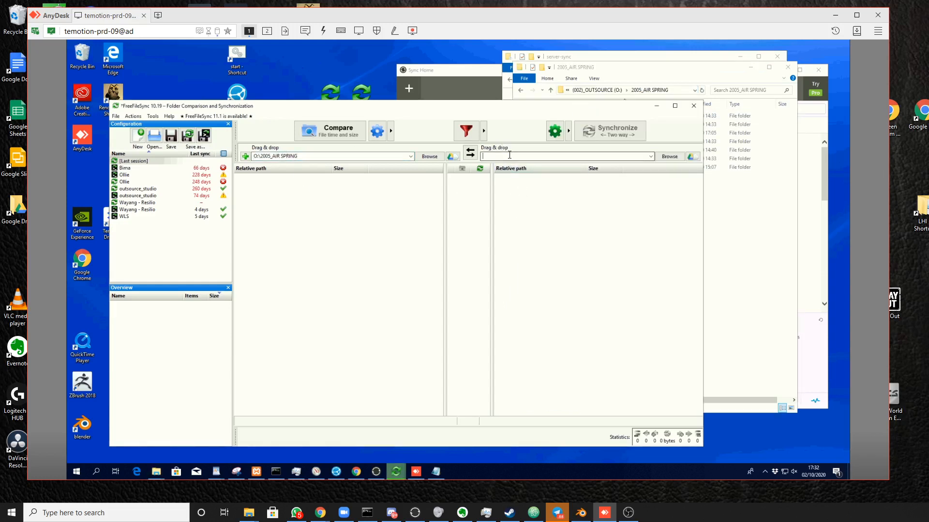
pyautogui.moveTo(607, 67); pyautogui.dragTo(344, 53)
pyautogui.click(605, 63)
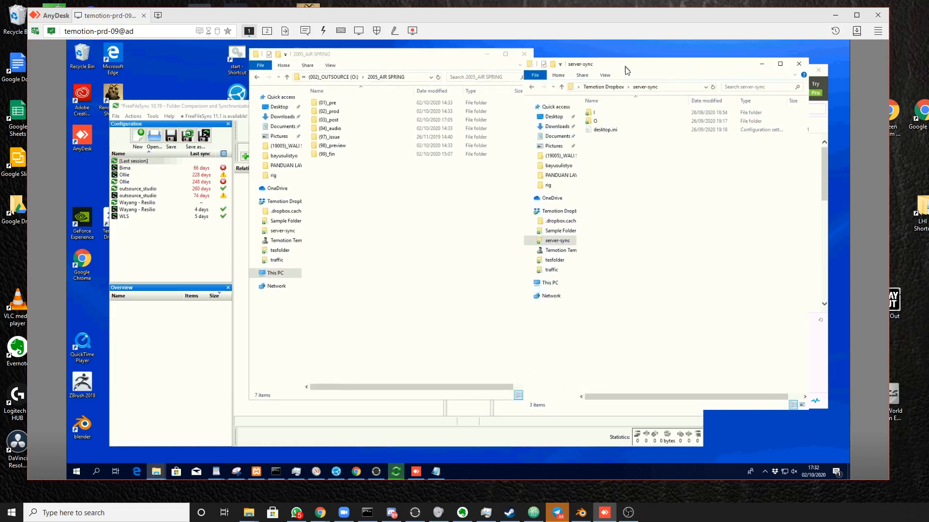
pyautogui.doubleClick(591, 121)
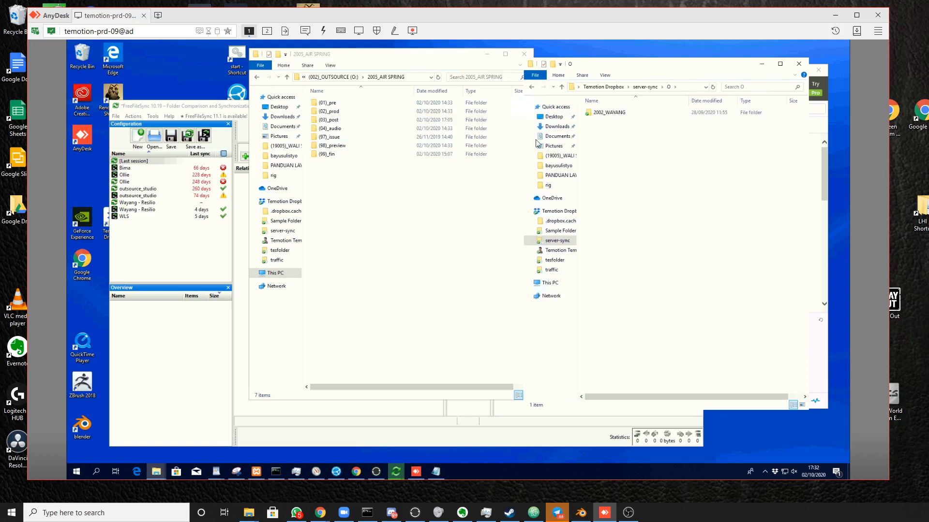
# - Copy the source folder's name, close its window, and create a folder named 2005_AIR SPRING inside server-sync's O folder
pyautogui.click(411, 76)
pyautogui.hotkey('ctrl', 'c')
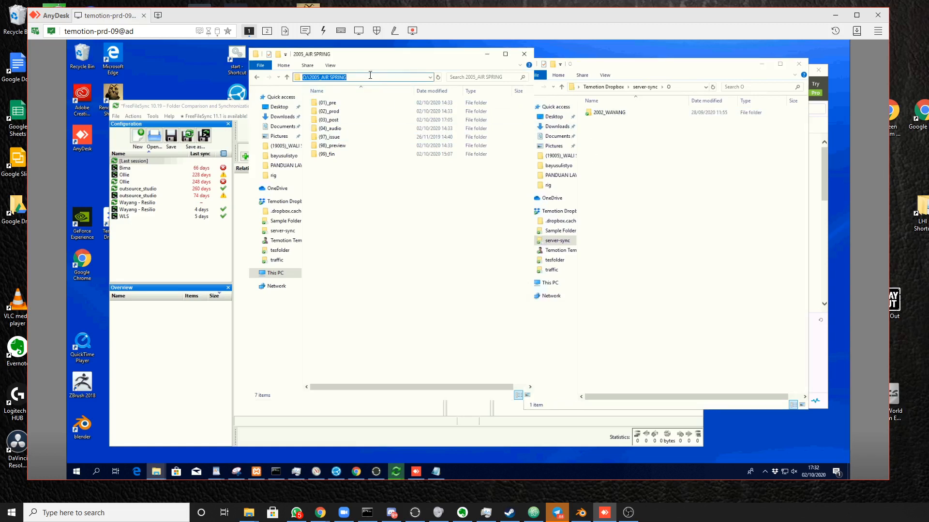
pyautogui.moveTo(370, 75); pyautogui.dragTo(315, 76)
pyautogui.click(524, 53)
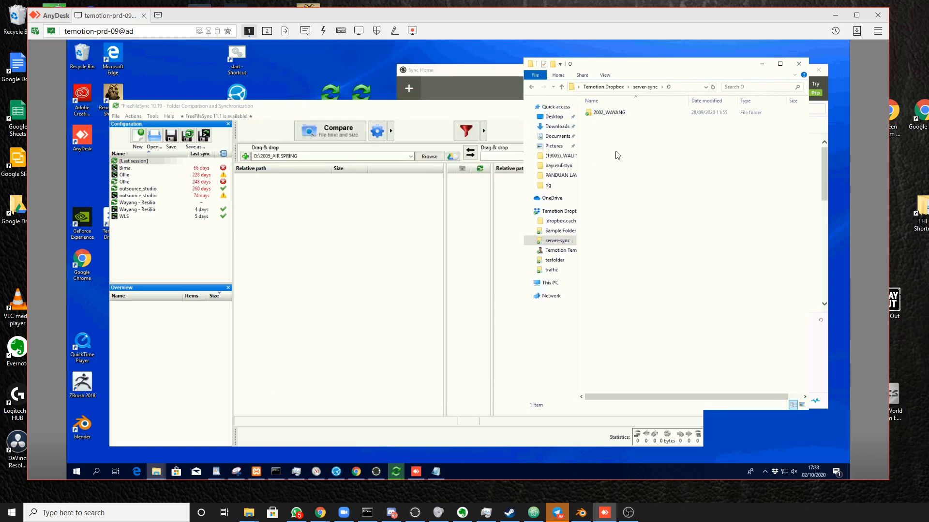
pyautogui.rightClick(617, 155)
pyautogui.moveTo(659, 317)
pyautogui.click(735, 318)
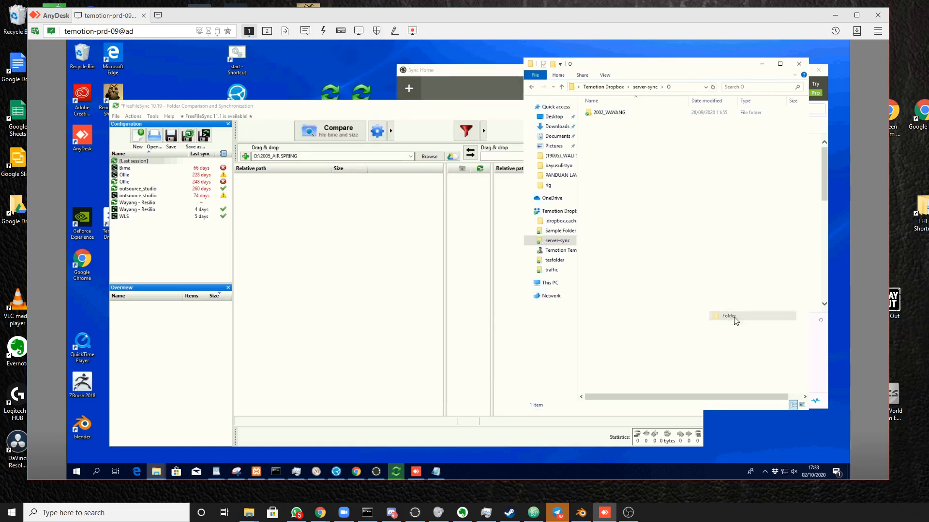
pyautogui.hotkey('ctrl', 'v')
pyautogui.press('Return')
pyautogui.click(618, 124)
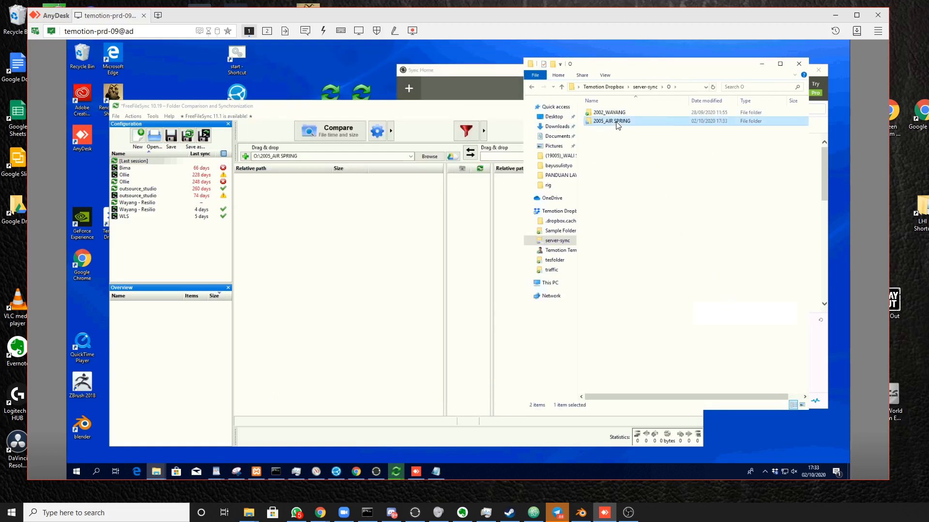
# - Set the sync pair's second folder to D:\Dropbox\Temotion Dropbox\server-sync\O\2005_AIR SPRING, copied from the new folder's path
pyautogui.doubleClick(618, 124)
pyautogui.click(681, 89)
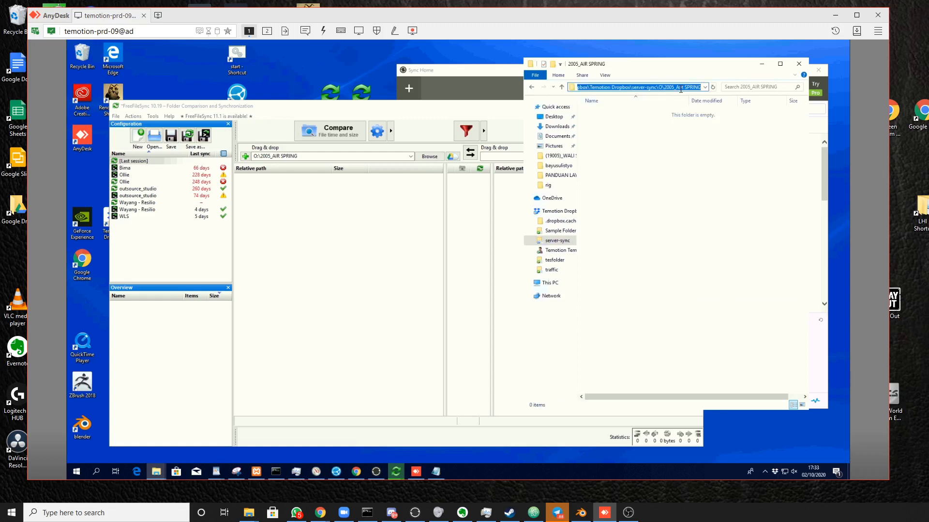
pyautogui.hotkey('ctrl', 'c')
pyautogui.click(500, 156)
pyautogui.hotkey('ctrl', 'v')
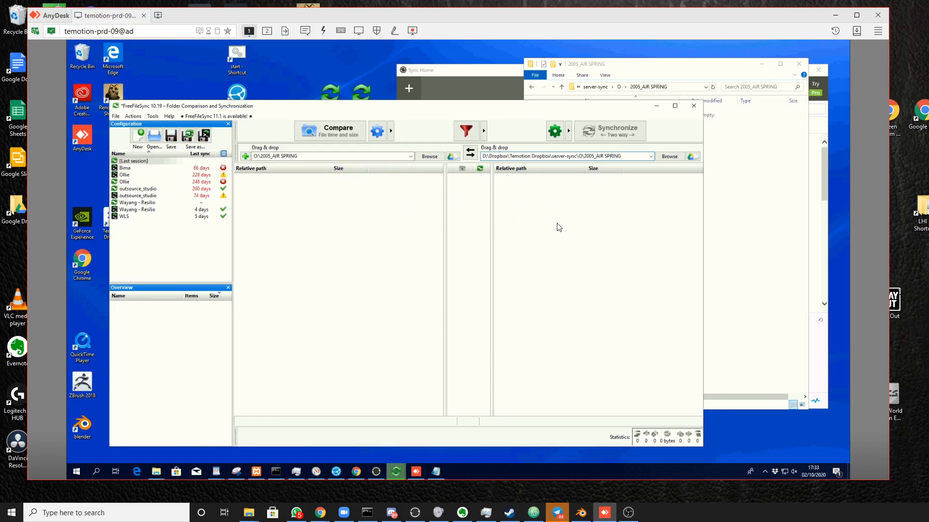
# - Compare the two 2005_AIR SPRING folders and save the sync configuration on the Desktop as AirSpring
pyautogui.click(343, 134)
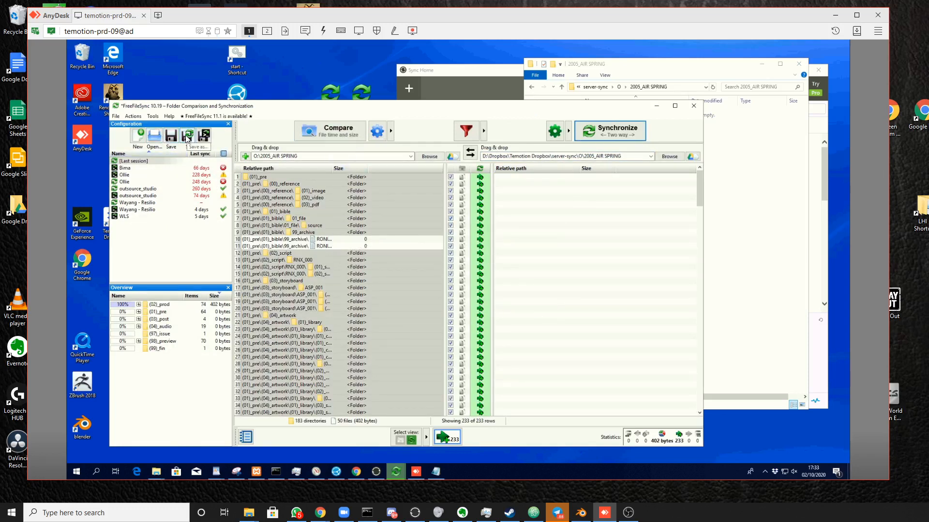
pyautogui.click(187, 137)
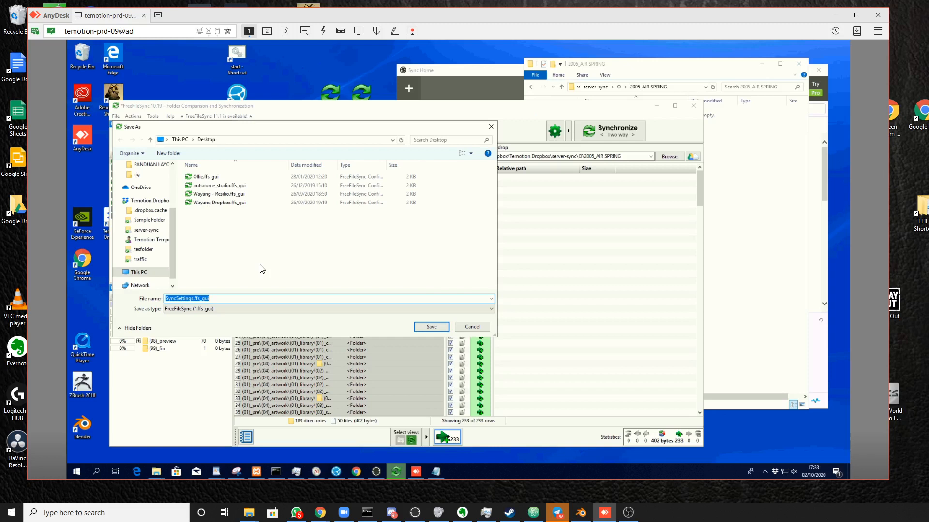
pyautogui.write('AirSpring')
pyautogui.click(444, 327)
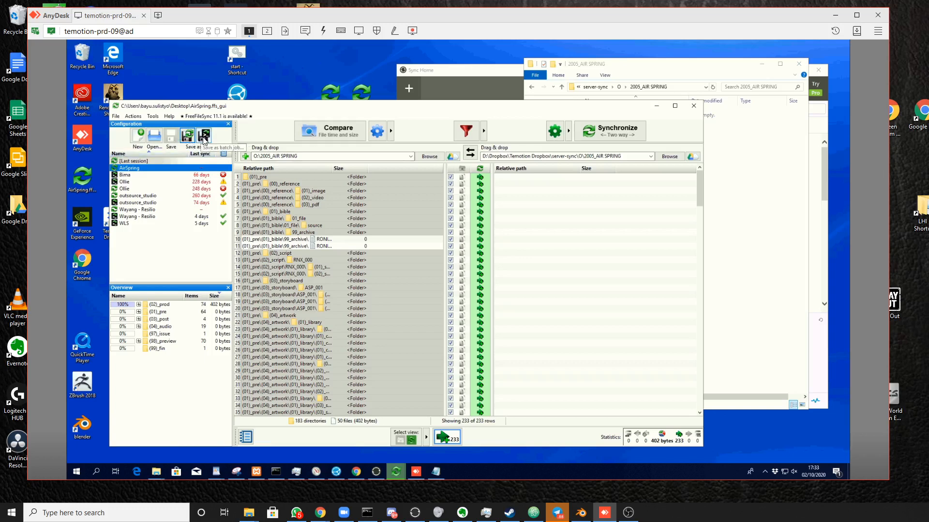
# - Save the configuration as the batch job AirSpring.ffs_batch on the Desktop with the default options, and close FreeFileSync
pyautogui.click(204, 136)
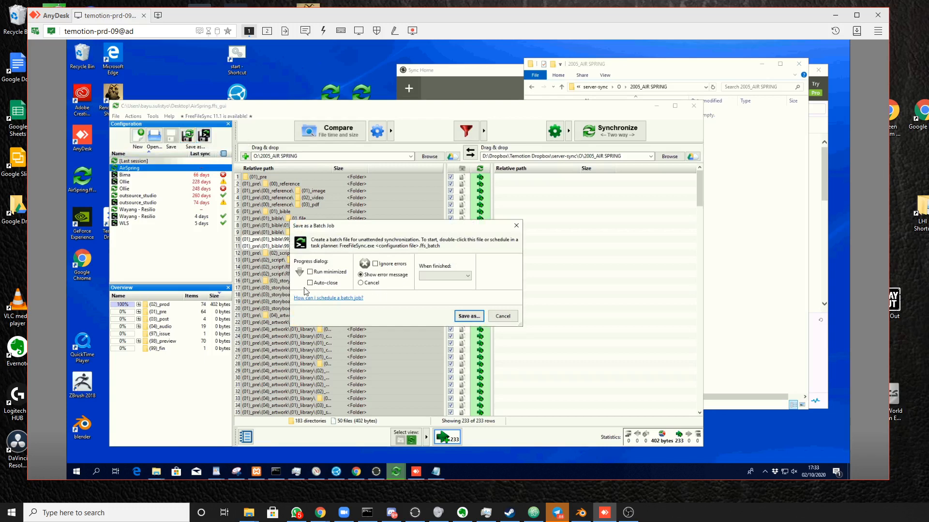
pyautogui.click(466, 317)
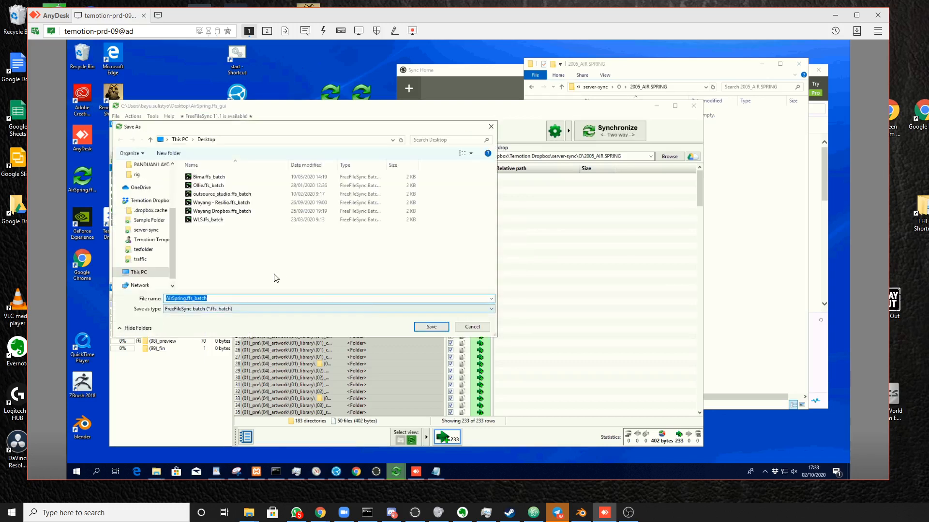
pyautogui.click(426, 327)
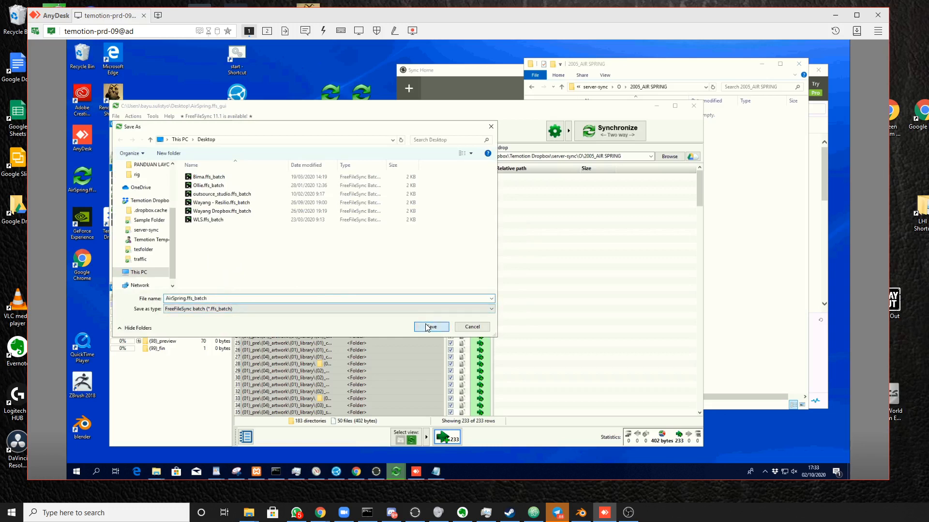
pyautogui.click(694, 106)
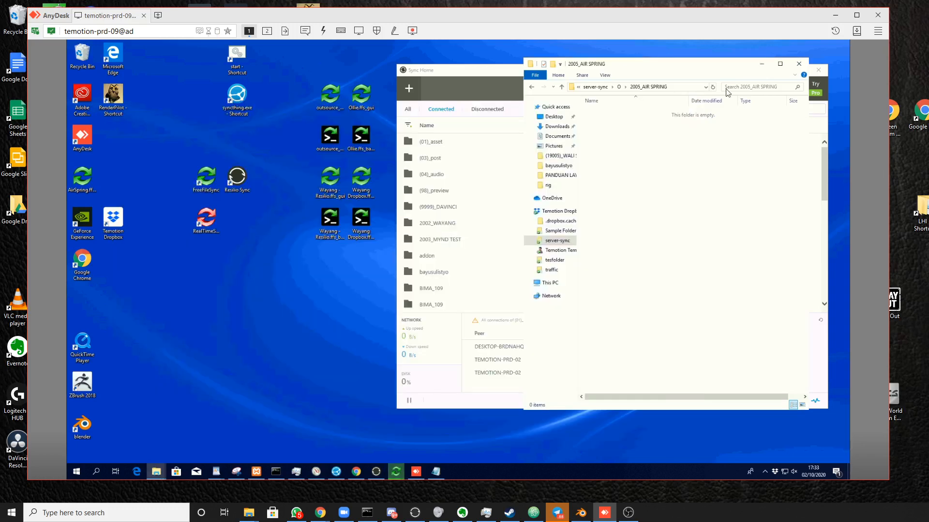
# - Clear the remaining windows and place the AirSpring.ffs_gui and AirSpring.ffs_batch icons beside the matching Wayang Dropbox icons on the desktop
pyautogui.click(762, 63)
pyautogui.click(785, 69)
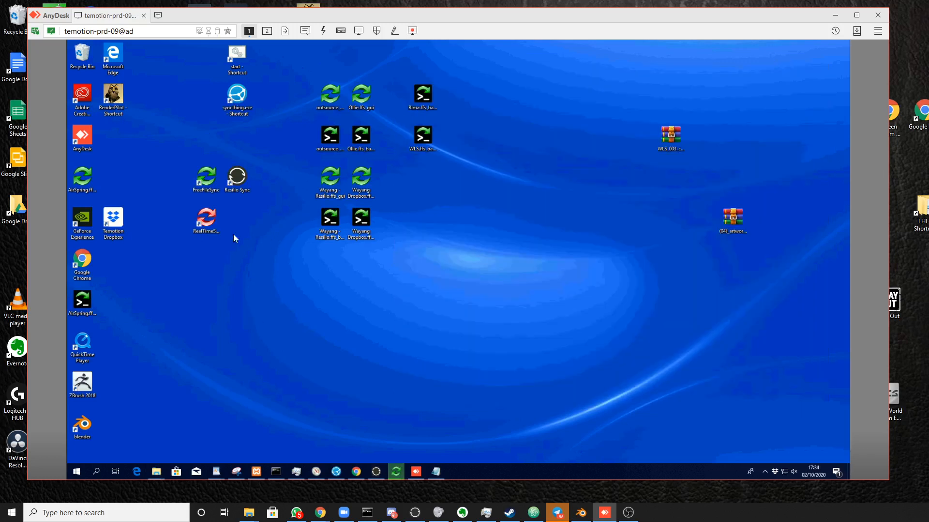
pyautogui.moveTo(86, 191); pyautogui.dragTo(471, 188)
pyautogui.moveTo(388, 179); pyautogui.dragTo(388, 184)
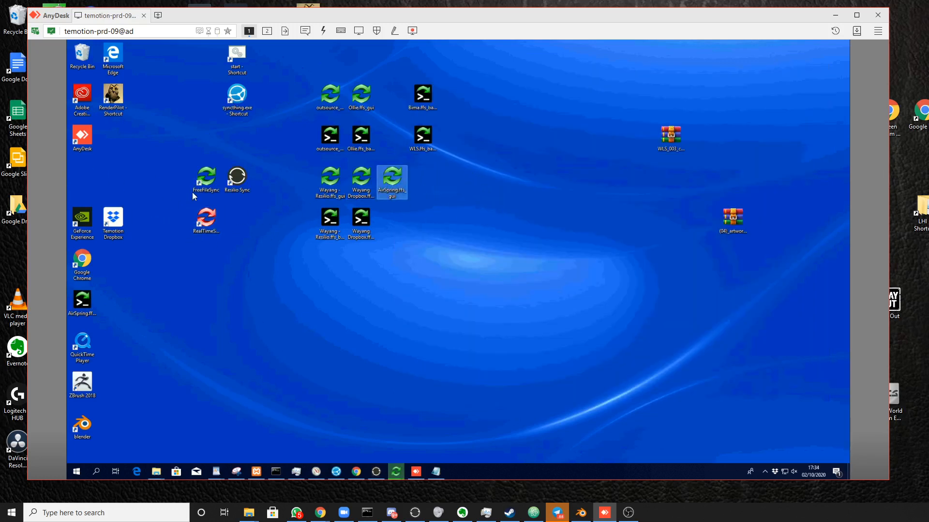
pyautogui.moveTo(93, 301); pyautogui.dragTo(402, 222)
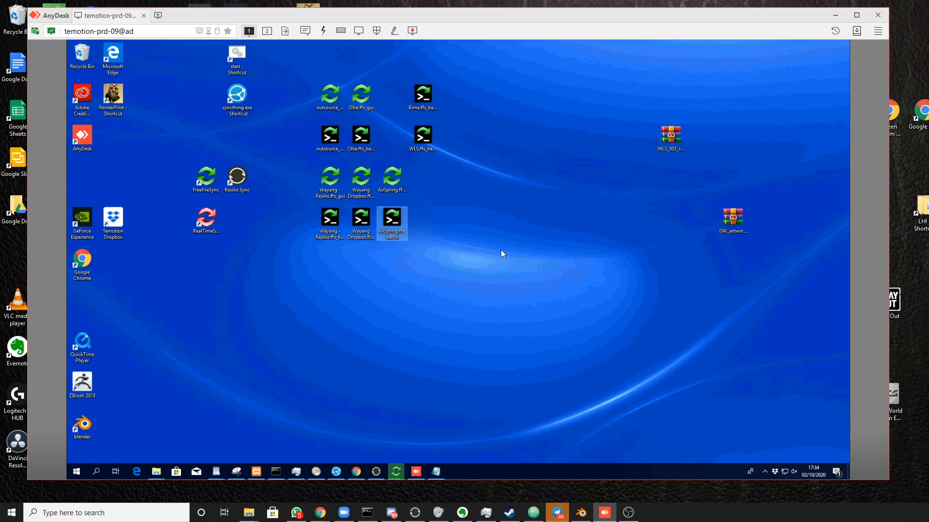
# - Open Task Scheduler and start a basic task named "Airspring - Dropbox"
pyautogui.click(501, 249)
pyautogui.click(77, 471)
pyautogui.write('task')
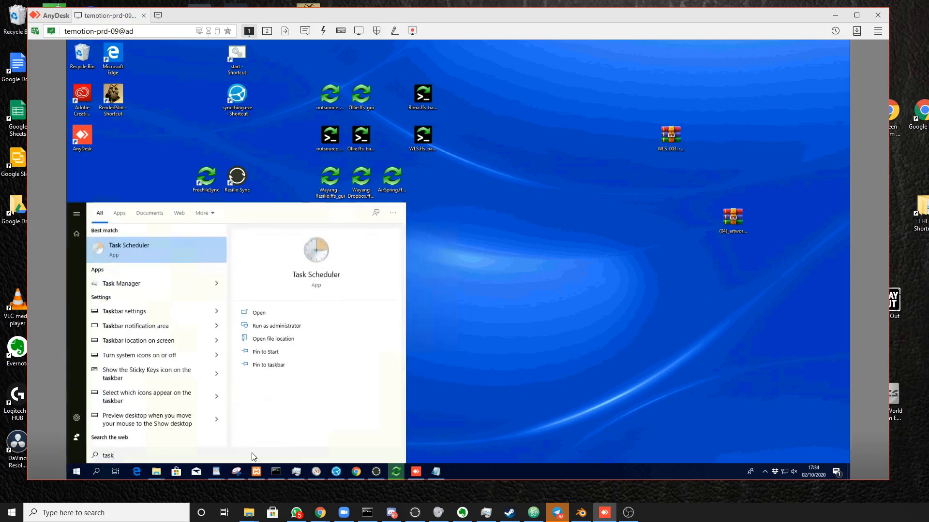
pyautogui.press('Return')
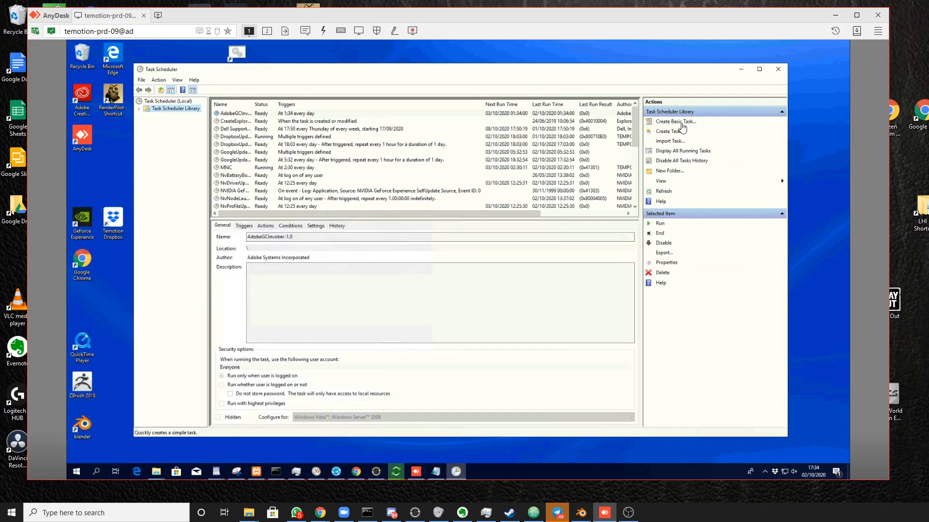
pyautogui.click(682, 125)
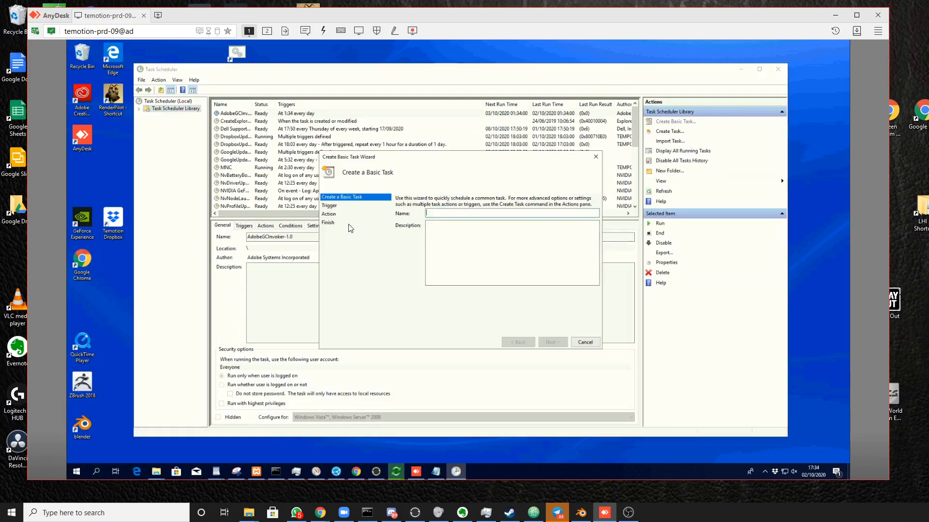
pyautogui.write('A')
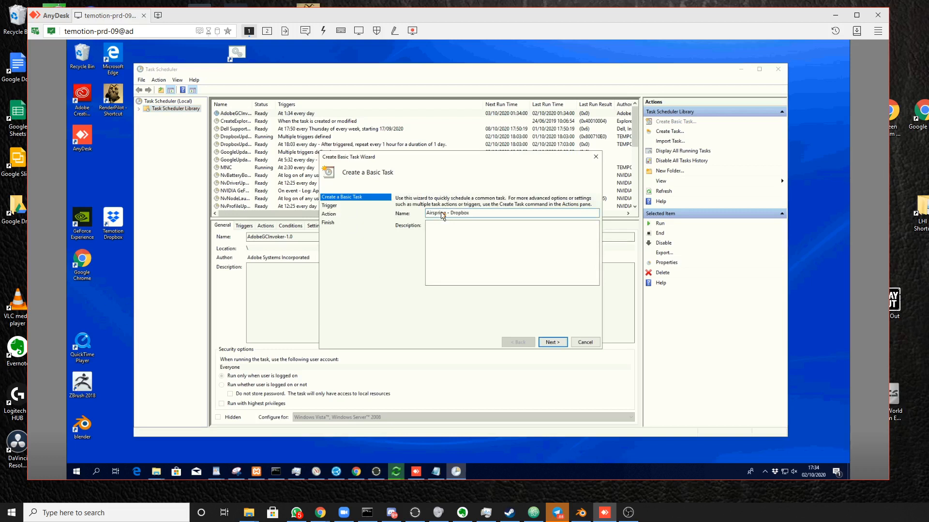
pyautogui.write('irspring - Dropbox')
pyautogui.click(556, 340)
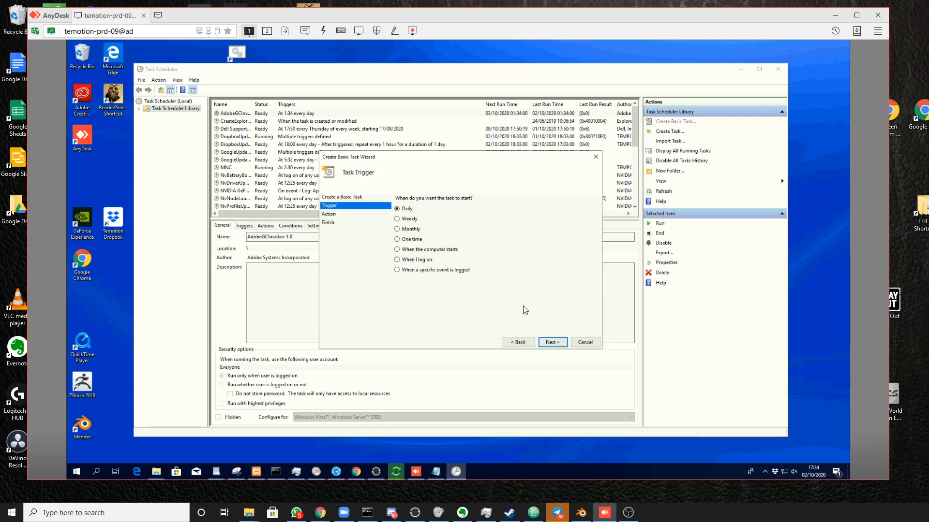
# - Give the basic task a daily trigger that recurs every 1 day and starts at 00:34:36
pyautogui.click(561, 340)
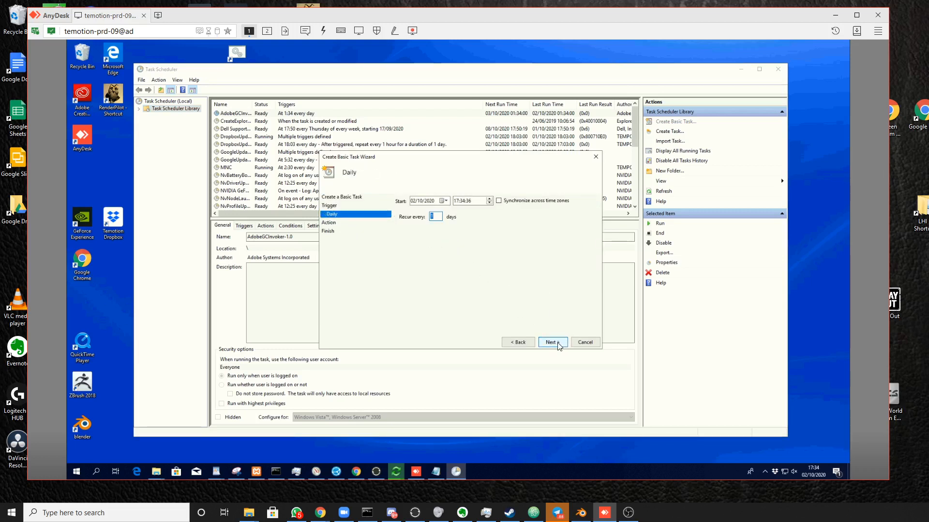
pyautogui.click(457, 200)
pyautogui.write('00')
pyautogui.click(469, 201)
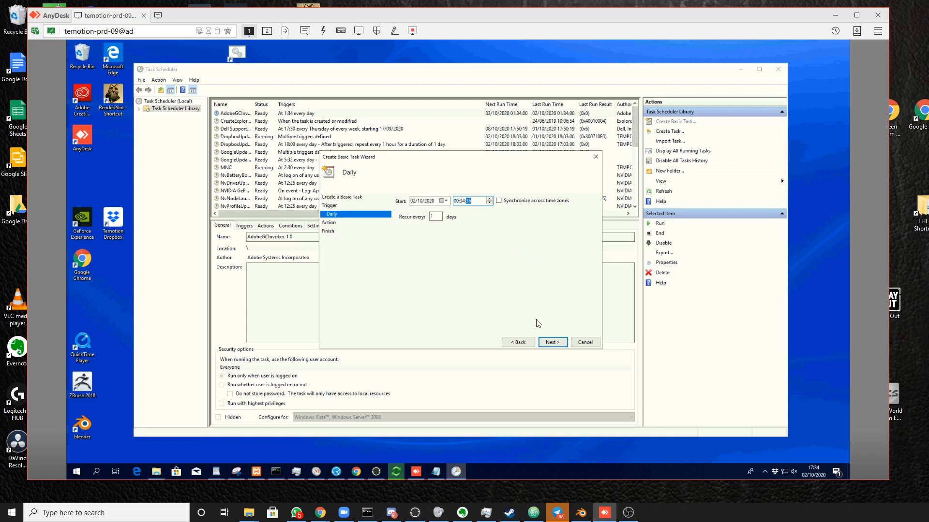
pyautogui.click(552, 342)
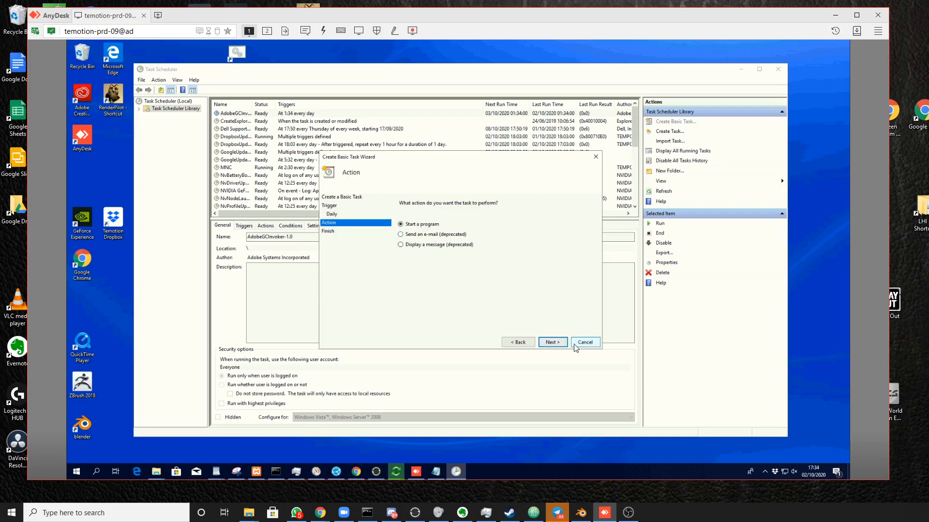
# - Make the task start the program AirSpring.ffs_batch from the Desktop, finish creating it, and close Task Scheduler
pyautogui.click(552, 343)
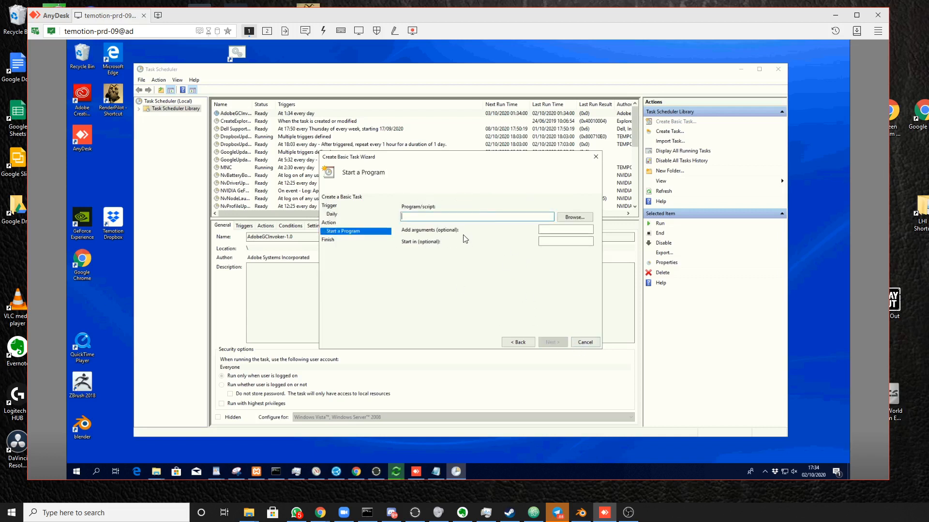
pyautogui.click(576, 218)
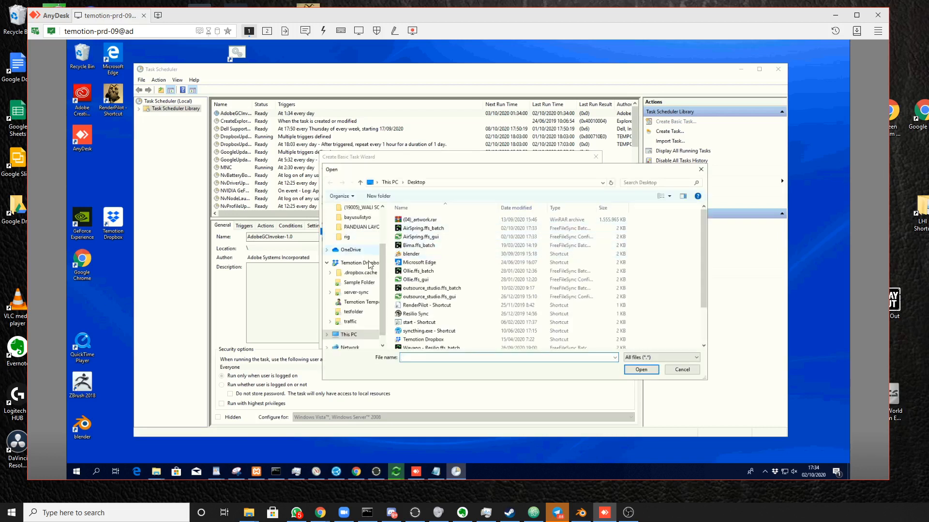
pyautogui.scroll(2, 354, 338)
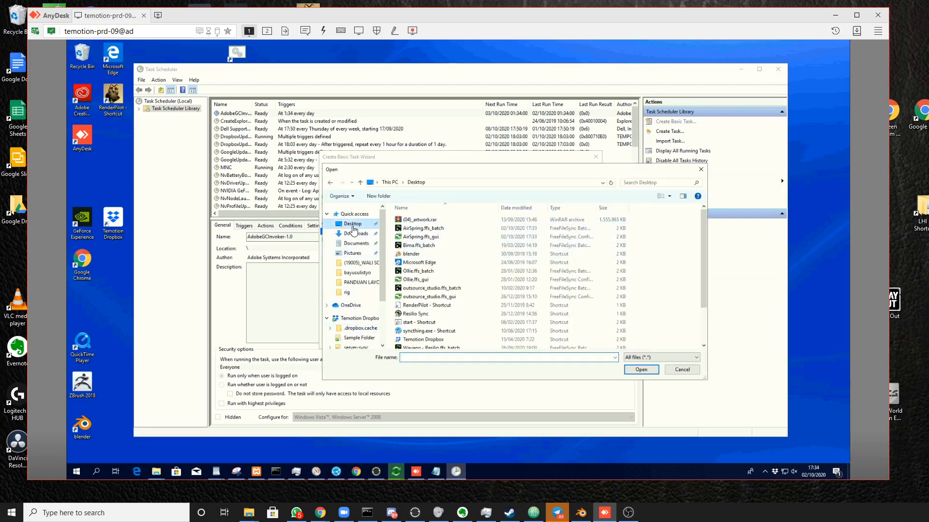
pyautogui.click(437, 228)
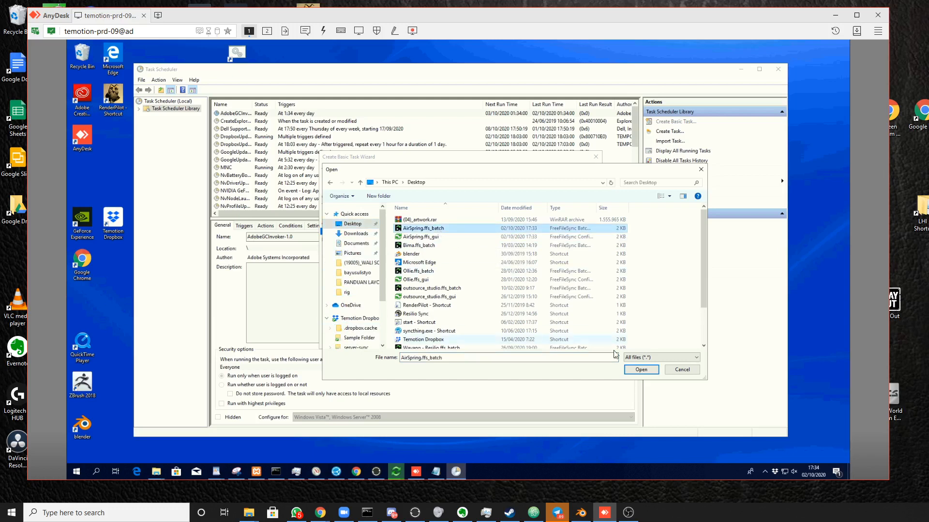
pyautogui.click(637, 373)
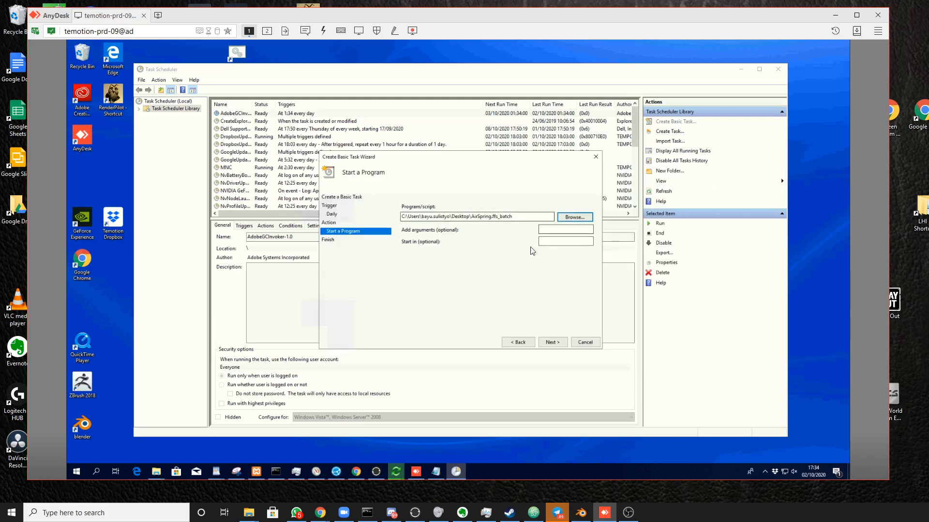
pyautogui.click(553, 342)
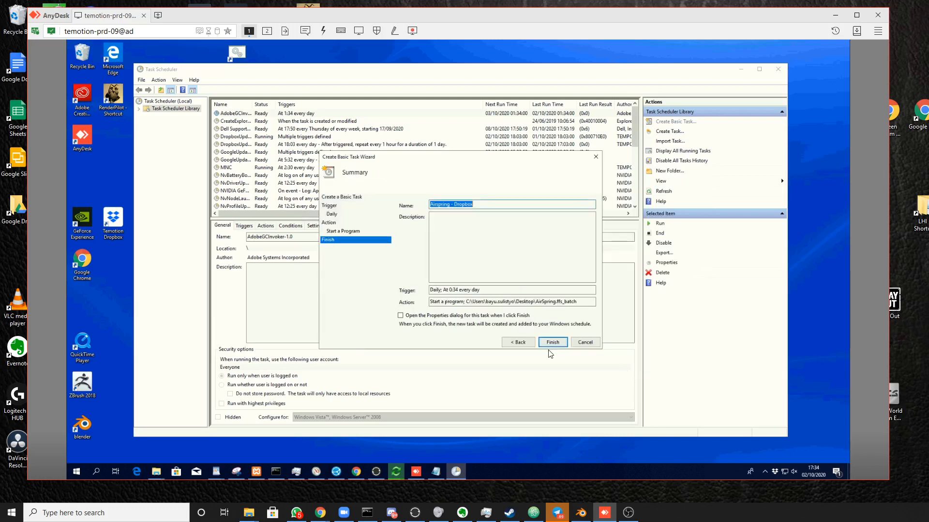
pyautogui.click(553, 342)
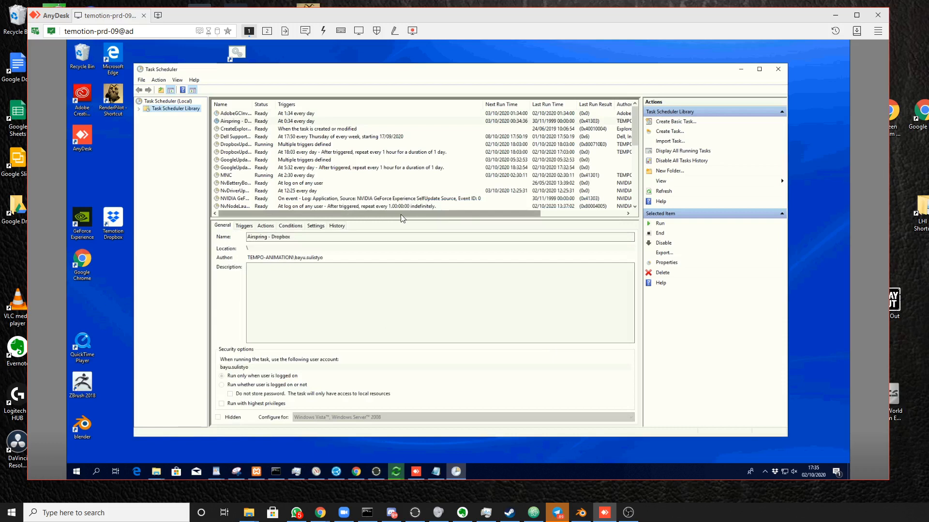
pyautogui.click(778, 69)
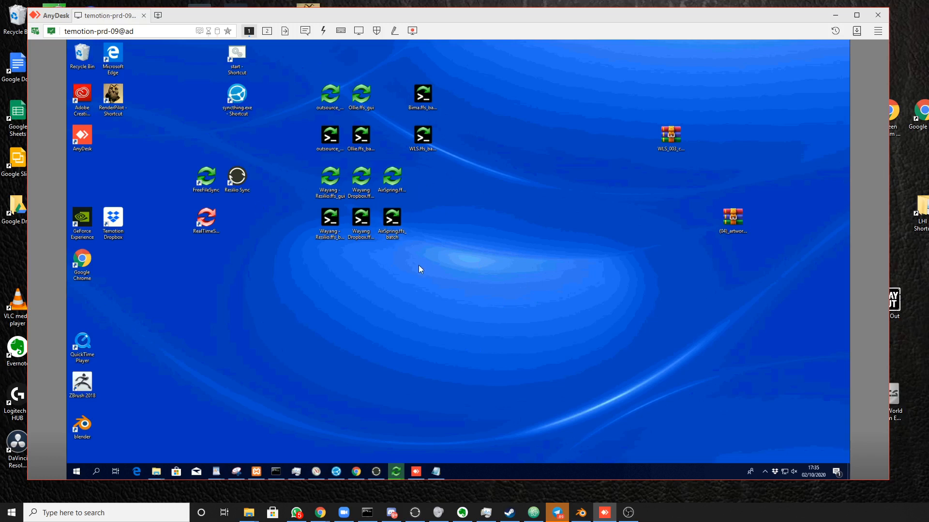
# - Close all leftover FreeFileSync windows, including the completed sync reports
pyautogui.click(394, 234)
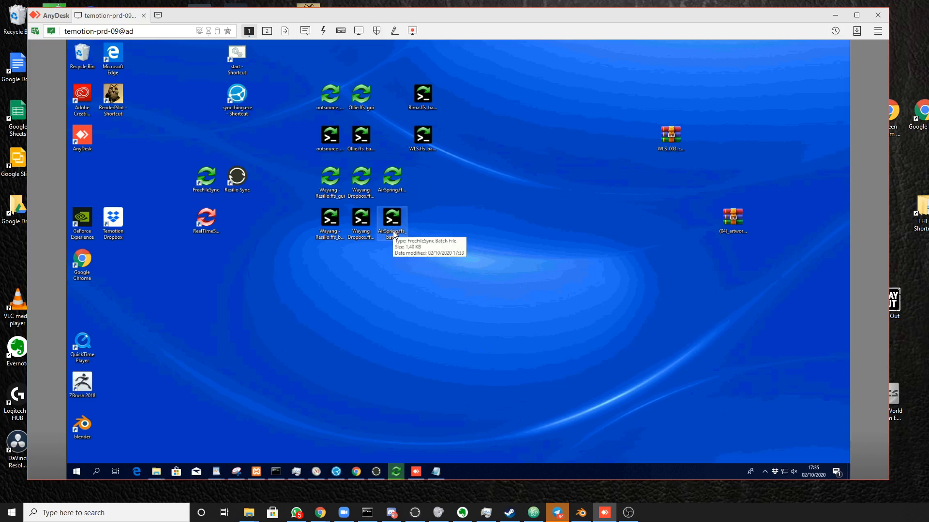
pyautogui.click(413, 229)
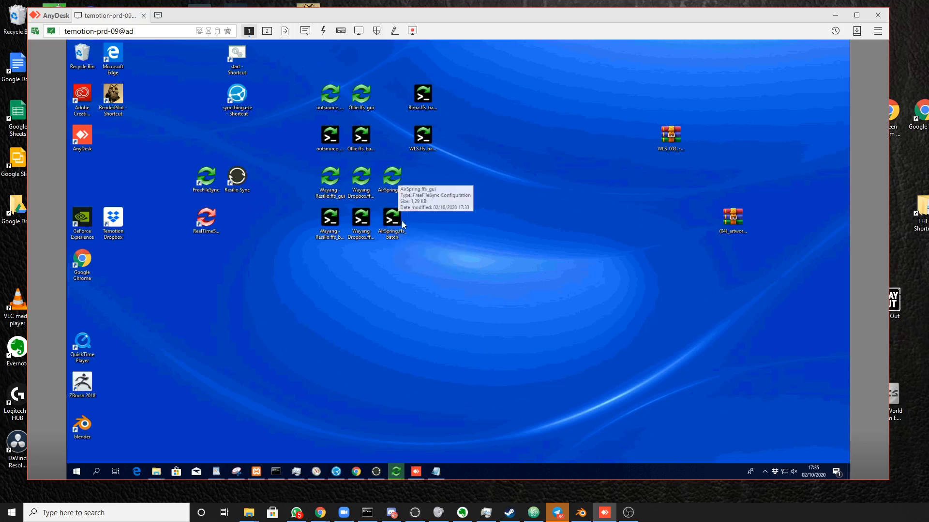
pyautogui.moveTo(394, 469)
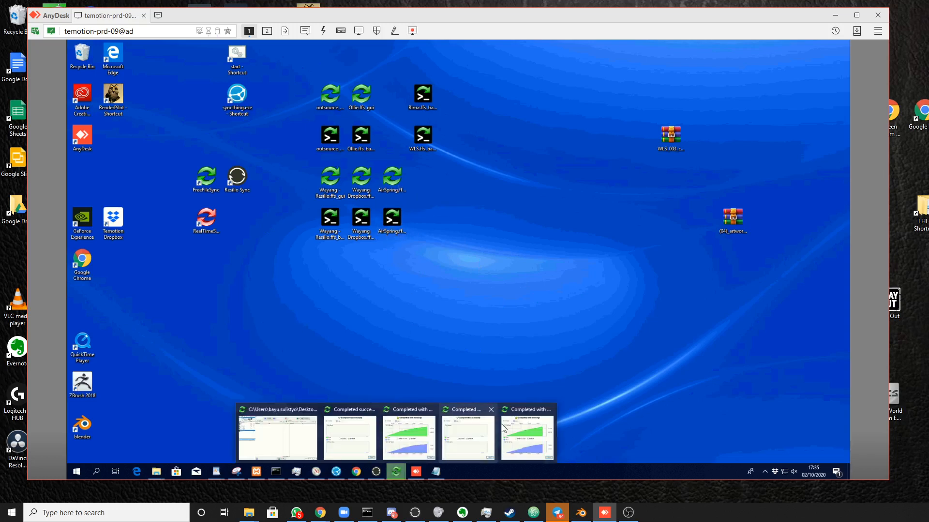
pyautogui.click(521, 409)
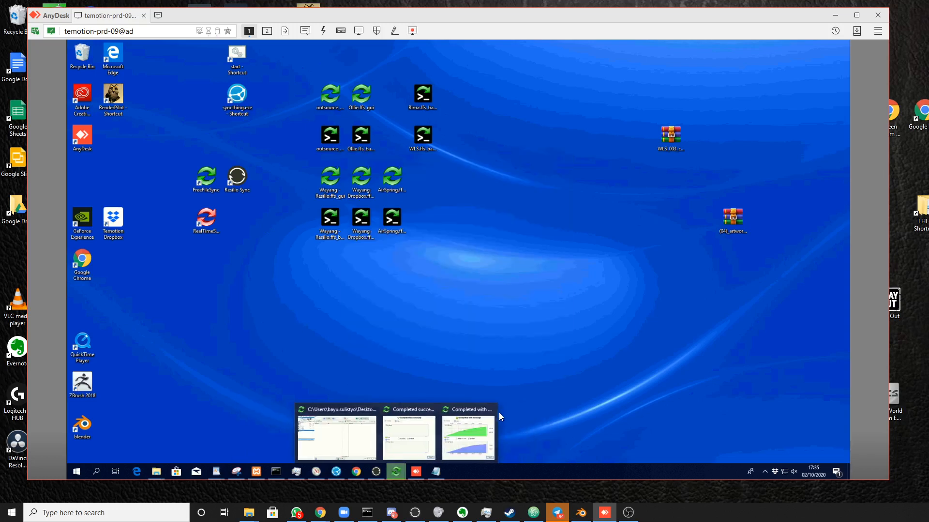
pyautogui.click(499, 409)
pyautogui.click(462, 410)
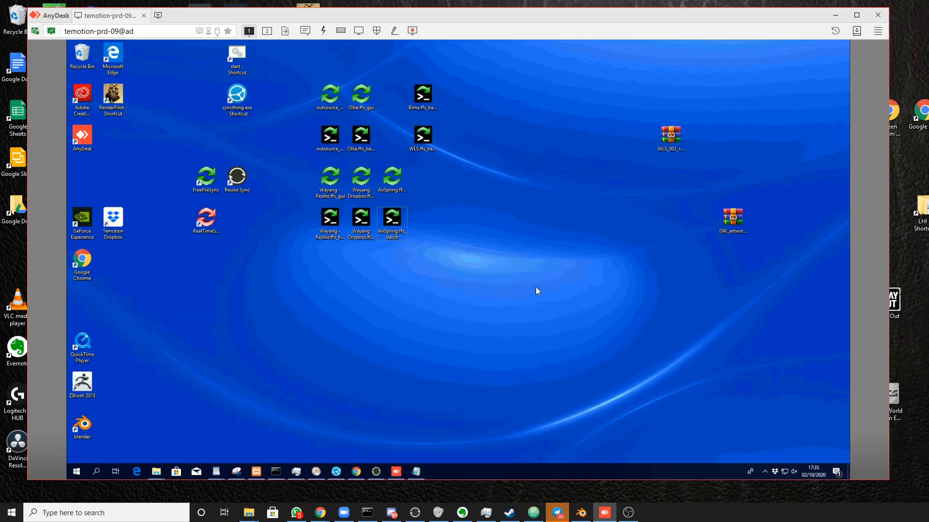
# - Check the Airspring - Dropbox task in Task Scheduler, then run the AirSpring.ffs_batch job from the desktop and close its report
pyautogui.press('super')
pyautogui.write('task')
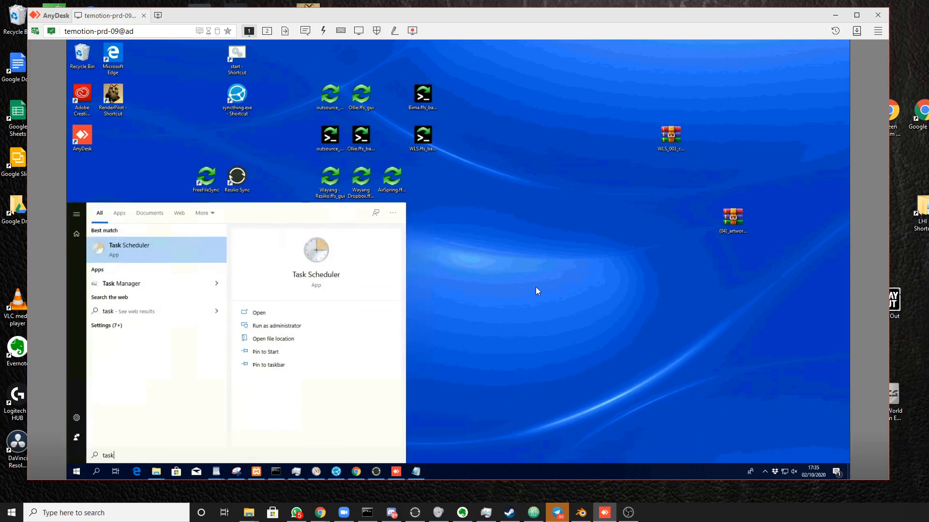
pyautogui.press('Return')
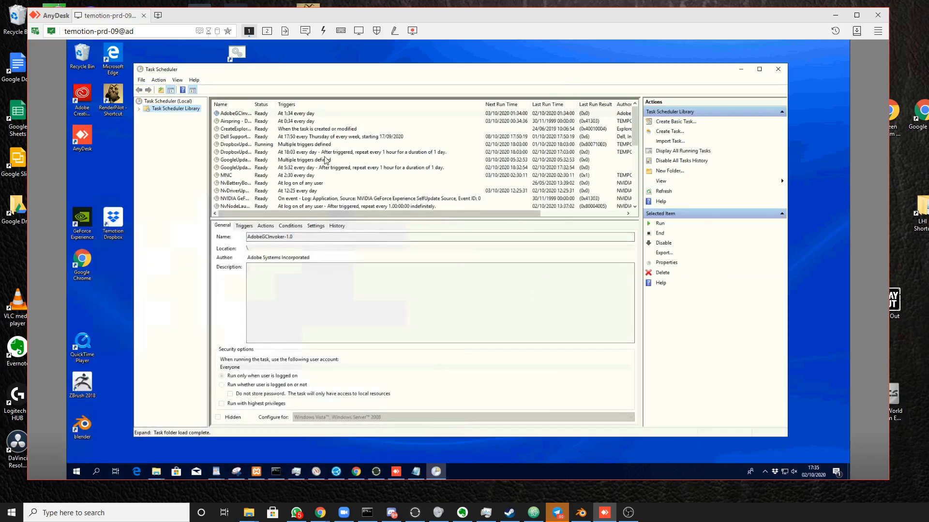
pyautogui.rightClick(238, 122)
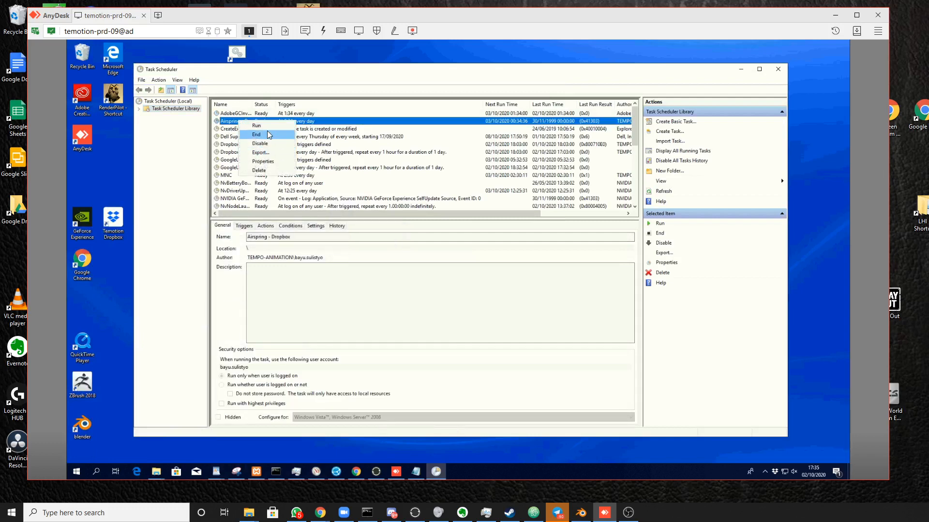
pyautogui.click(775, 69)
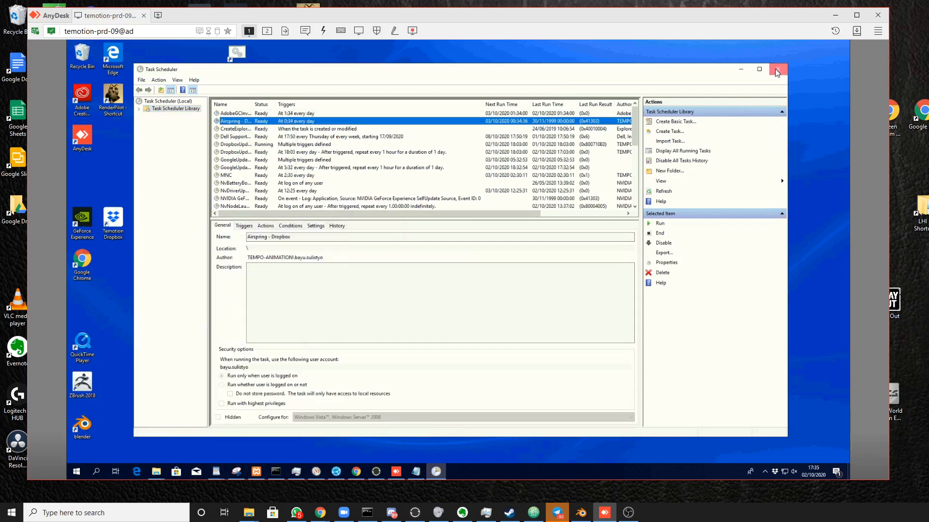
pyautogui.click(777, 69)
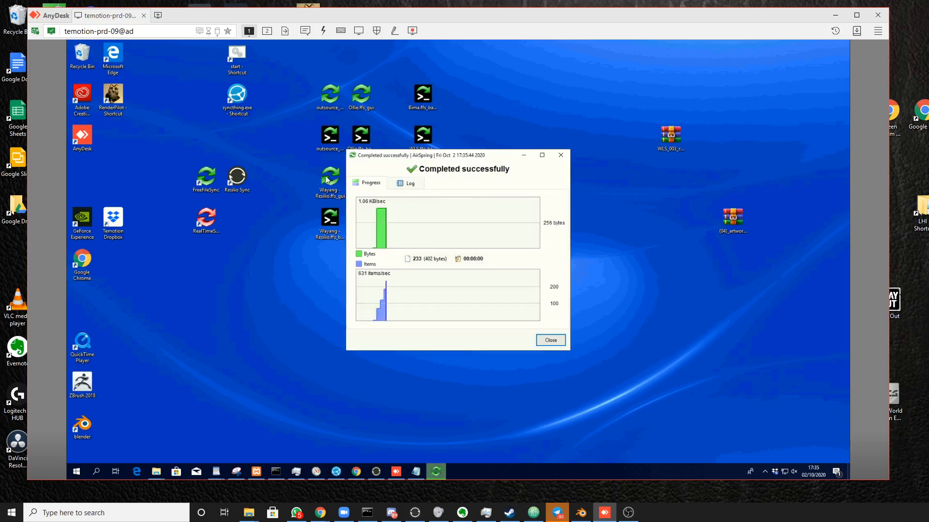
pyautogui.click(550, 340)
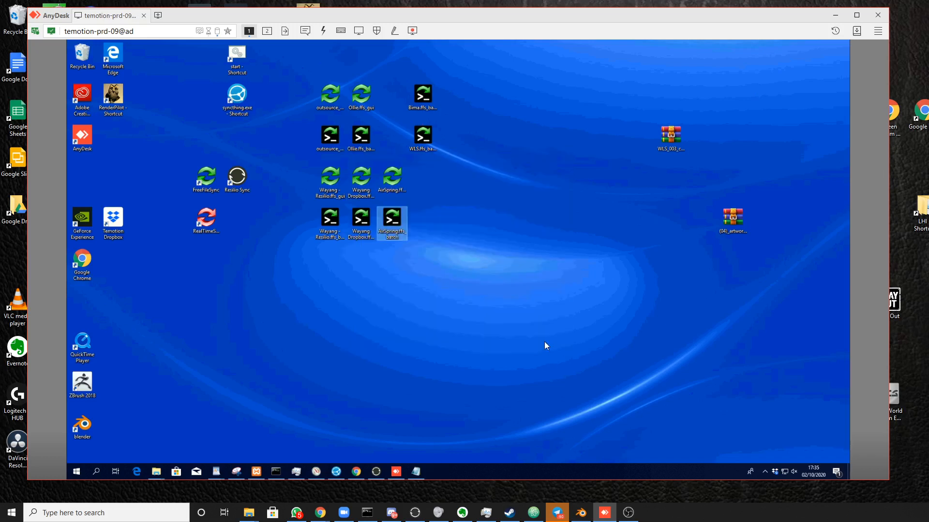
# - Compare the contents of 2005_AIR SPRING on (002)_OUTSOURCE (O:) with its copy in the Dropbox server-sync folder
pyautogui.moveTo(154, 473)
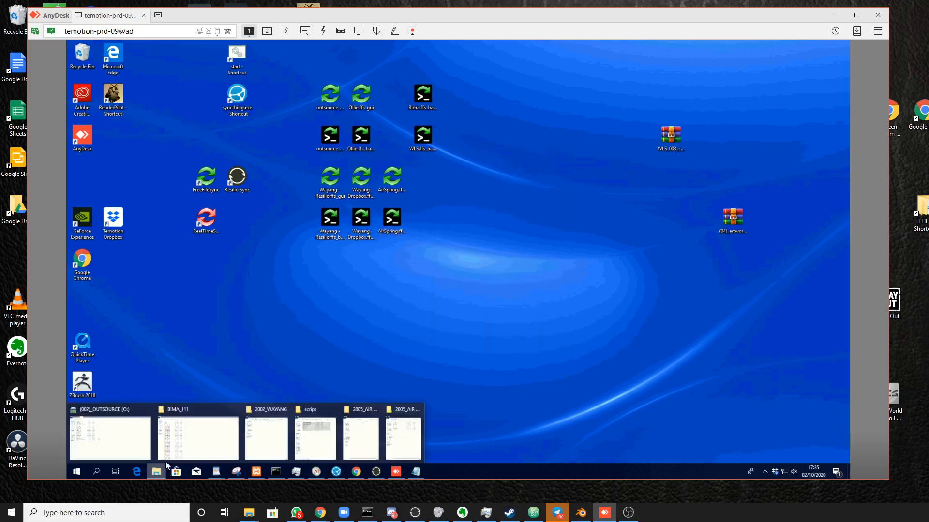
pyautogui.click(402, 440)
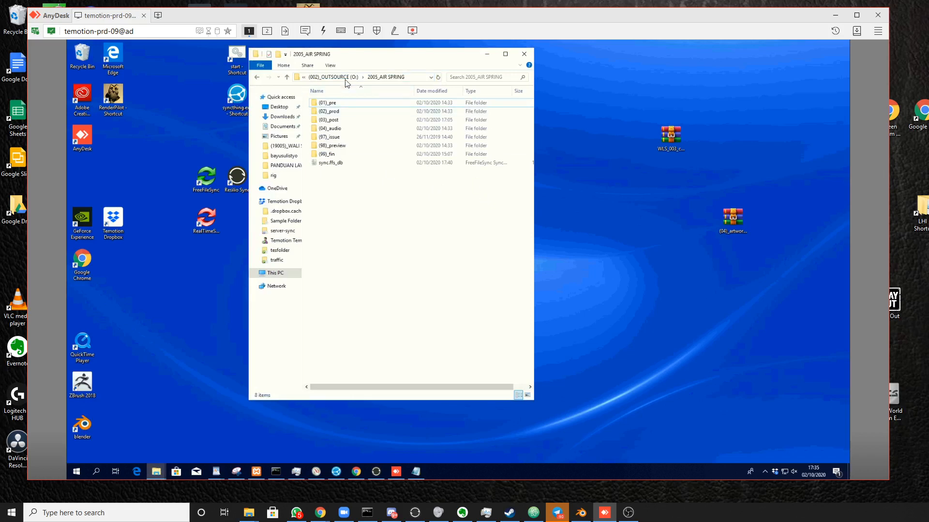
pyautogui.click(164, 472)
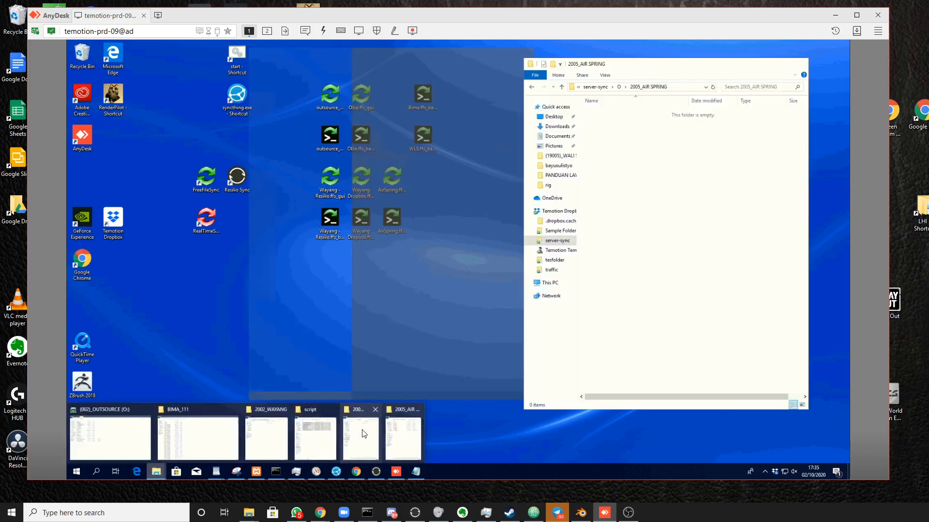
pyautogui.click(364, 434)
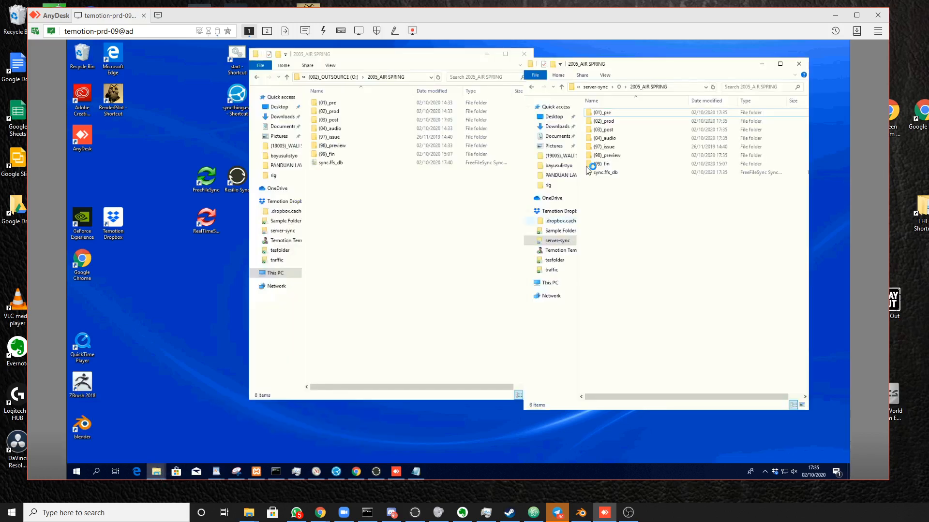
pyautogui.click(680, 87)
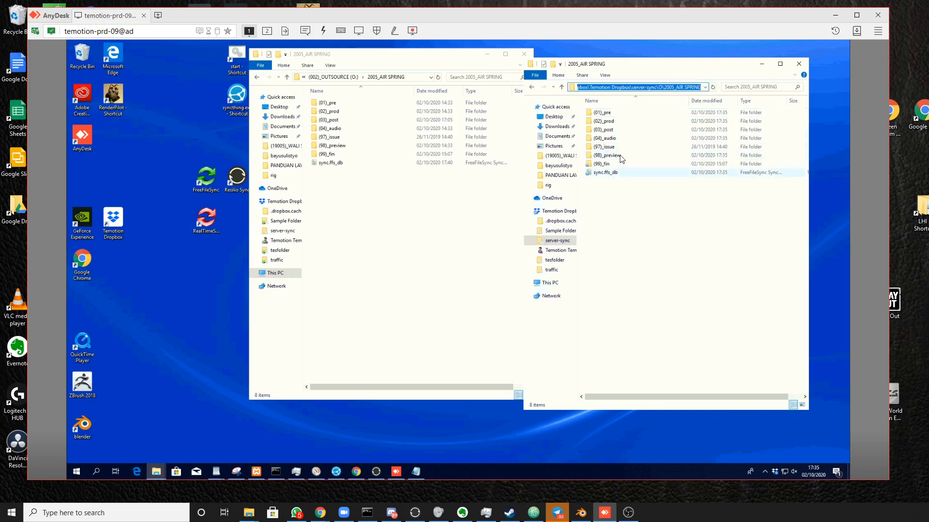
# - Put away the (002)_OUTSOURCE (O:) folder window and go up from the Dropbox copy through O to server-sync
pyautogui.click(488, 54)
pyautogui.click(619, 87)
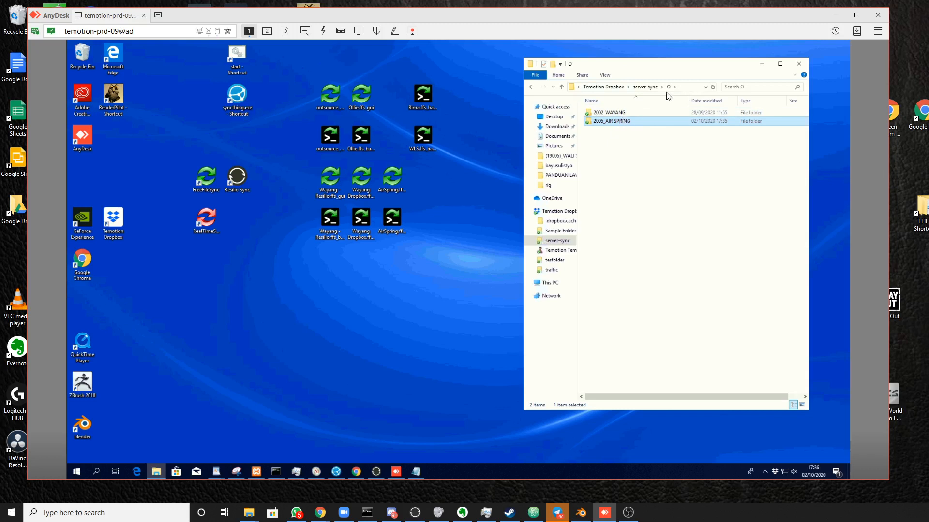
pyautogui.click(645, 86)
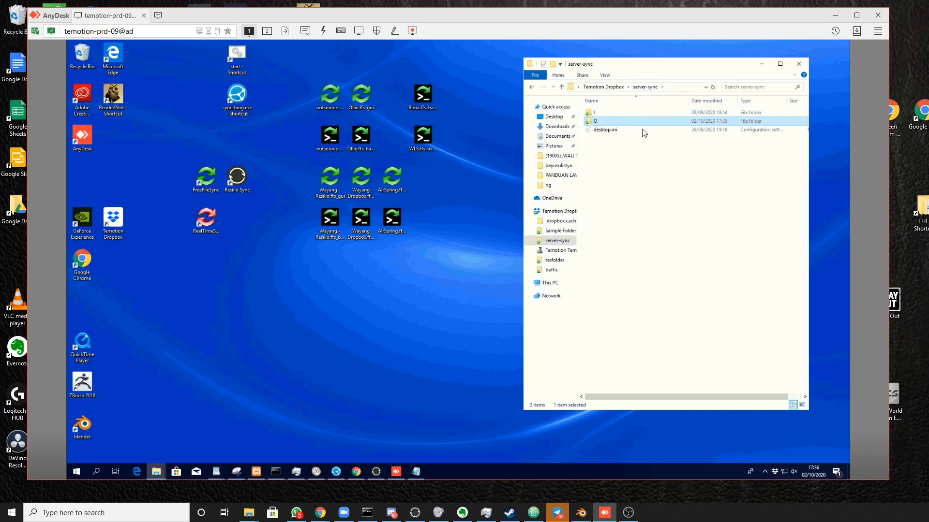